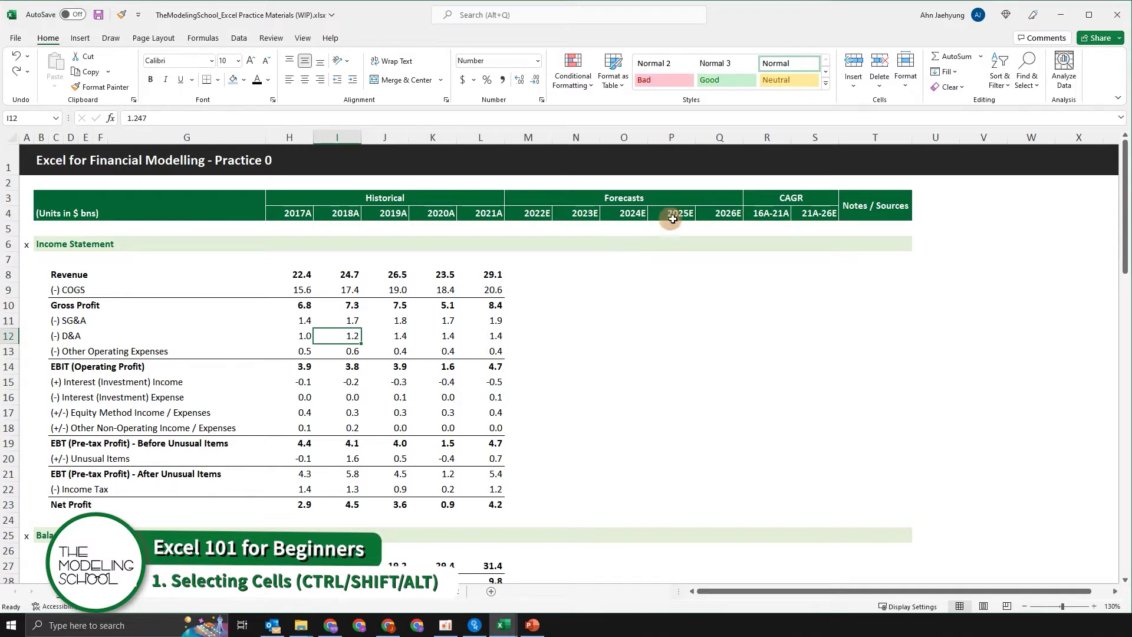
- Select row 18's historical values H18:L18 and copy them
{"action": "scroll", "coordinate": [572, 425], "scroll_direction": "down", "scroll_amount": 1}
{"action": "scroll", "coordinate": [566, 422], "scroll_direction": "up", "scroll_amount": 1}
{"action": "left_click", "coordinate": [564, 421]}
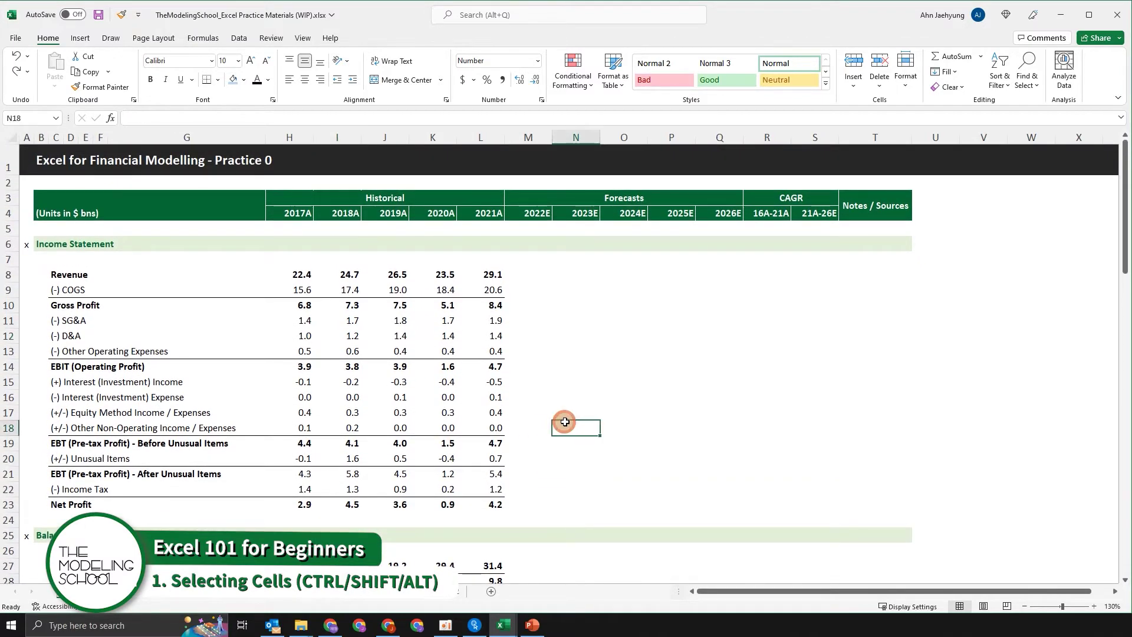
{"action": "key", "text": "Left"}
{"action": "key", "text": "Left"}
{"action": "key", "text": "Left"}
{"action": "key", "text": "Left"}
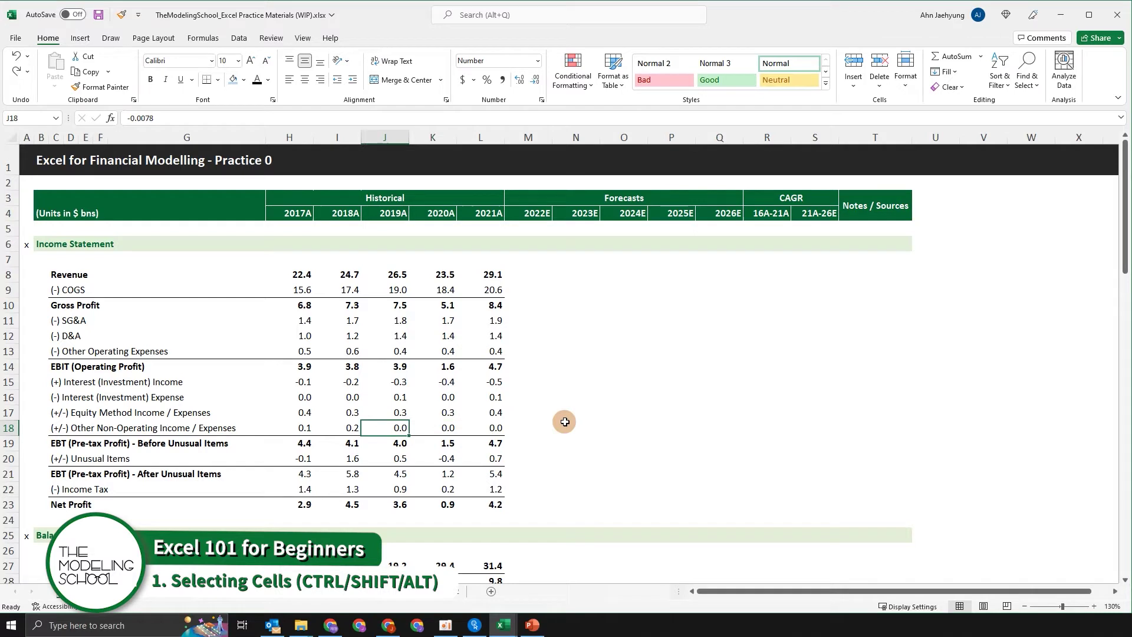
{"action": "key", "text": "Left"}
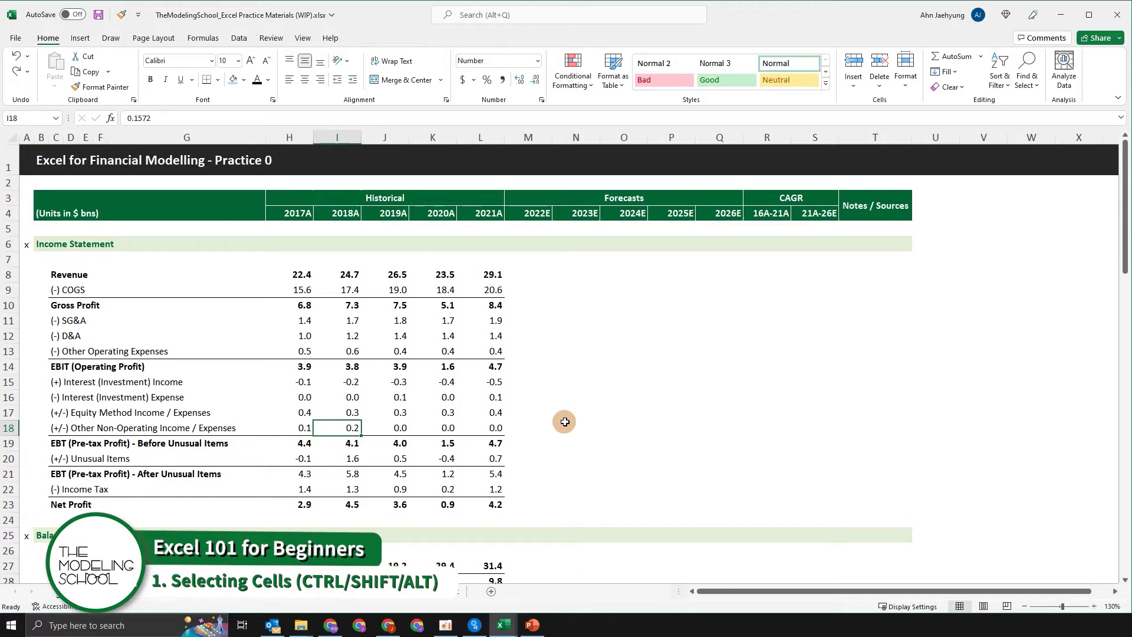
{"action": "scroll", "coordinate": [564, 422], "scroll_direction": "down", "scroll_amount": 1}
{"action": "key", "text": "Left"}
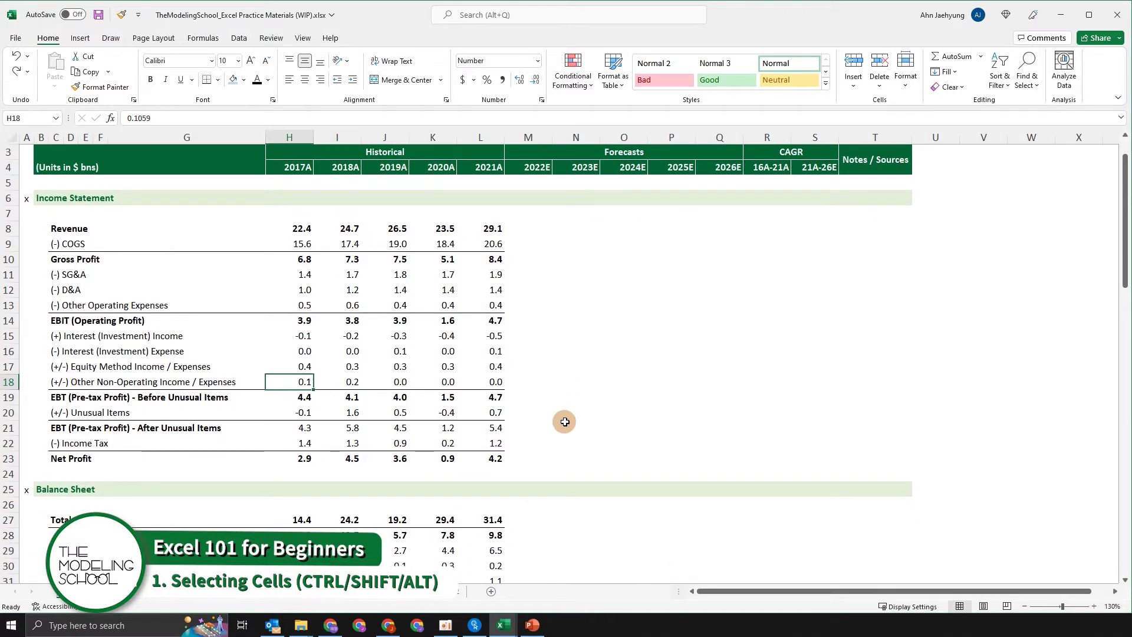
{"action": "key", "text": "shift+Right"}
{"action": "key", "text": "shift+Right"}
{"action": "key", "text": "shift+Right"}
{"action": "key", "text": "shift+Right"}
{"action": "key", "text": "ctrl+c"}
- Paste the copied row 18 values into the forecast cells M18:Q18
{"action": "key", "text": "shift+BackSpace"}
{"action": "key", "text": "Right"}
{"action": "key", "text": "Right"}
{"action": "key", "text": "Right"}
{"action": "key", "text": "Right"}
{"action": "key", "text": "Right"}
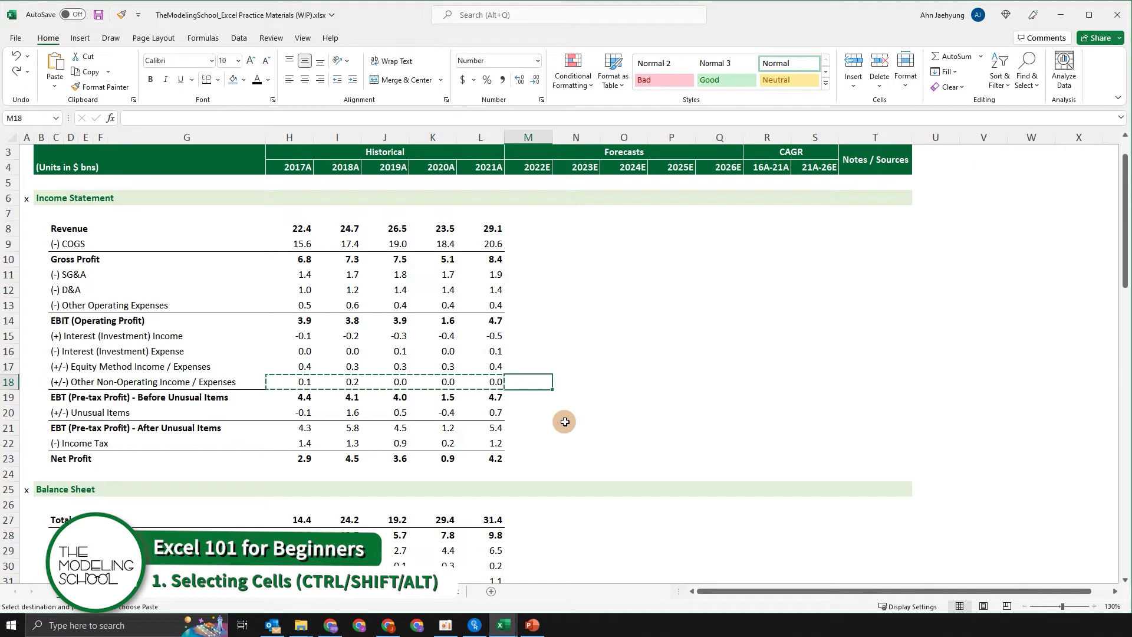
{"action": "key", "text": "shift+Right"}
{"action": "key", "text": "shift+Right"}
{"action": "key", "text": "shift+Right"}
{"action": "key", "text": "shift+Right"}
{"action": "key", "text": "ctrl+v"}
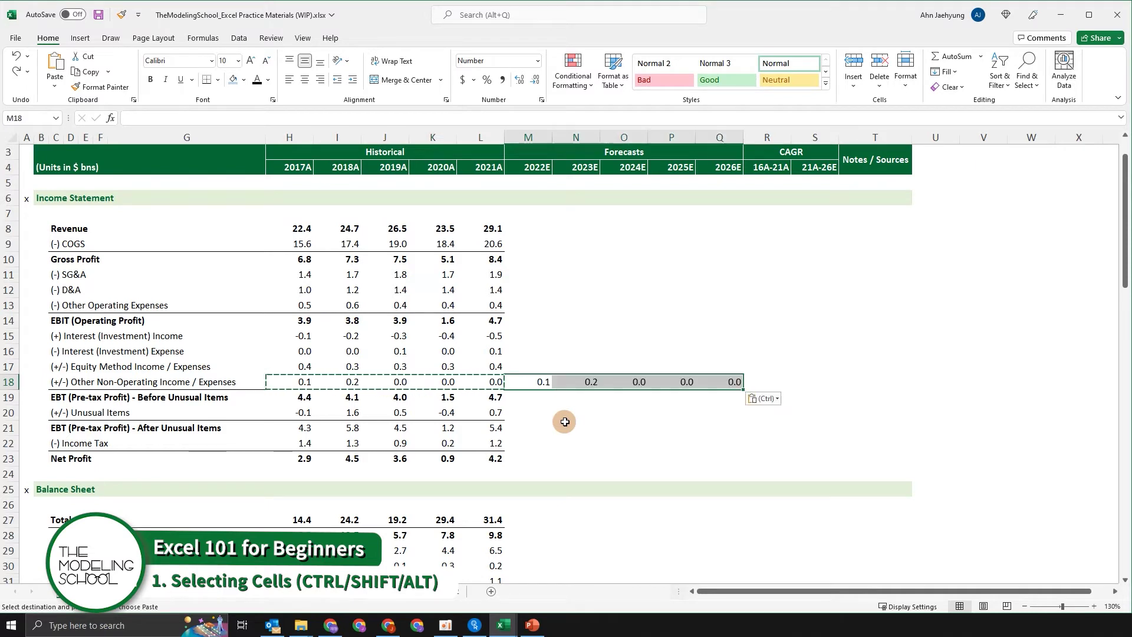
{"action": "key", "text": "Escape"}
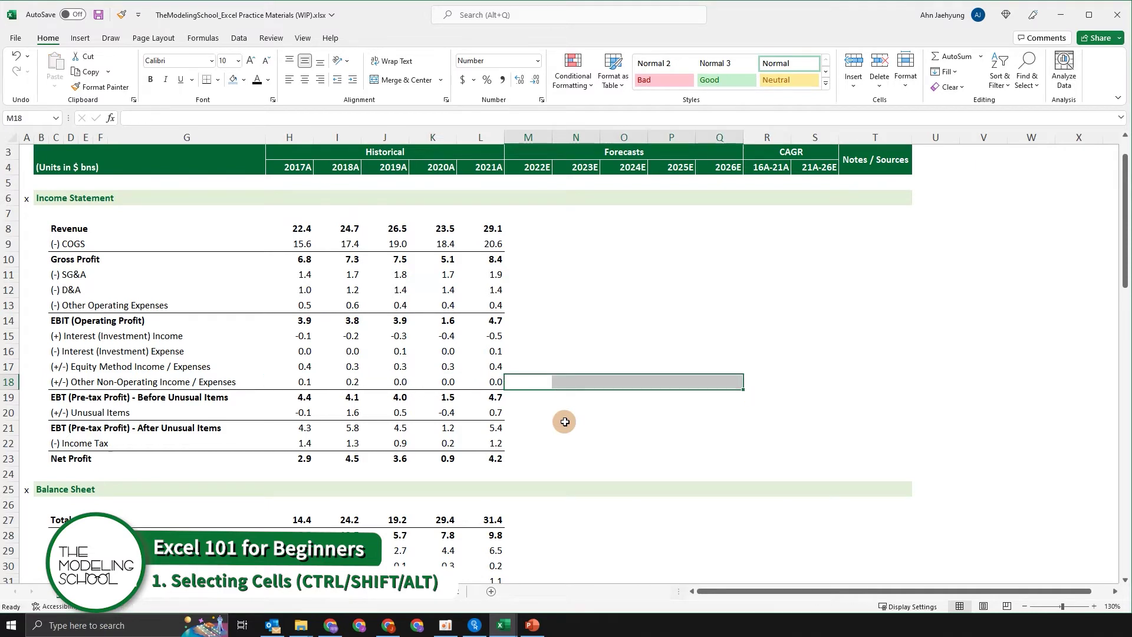
- Select the forecast ranges M18:Q19 and then the block M17:Q22
{"action": "key", "text": "Left"}
{"action": "key", "text": "Left"}
{"action": "key", "text": "Left"}
{"action": "key", "text": "Right"}
{"action": "key", "text": "Right"}
{"action": "key", "text": "Right"}
{"action": "key", "text": "shift+Right"}
{"action": "key", "text": "shift+Right"}
{"action": "key", "text": "shift+Right"}
{"action": "key", "text": "shift+Right"}
{"action": "key", "text": "shift+Down"}
{"action": "key", "text": "Down"}
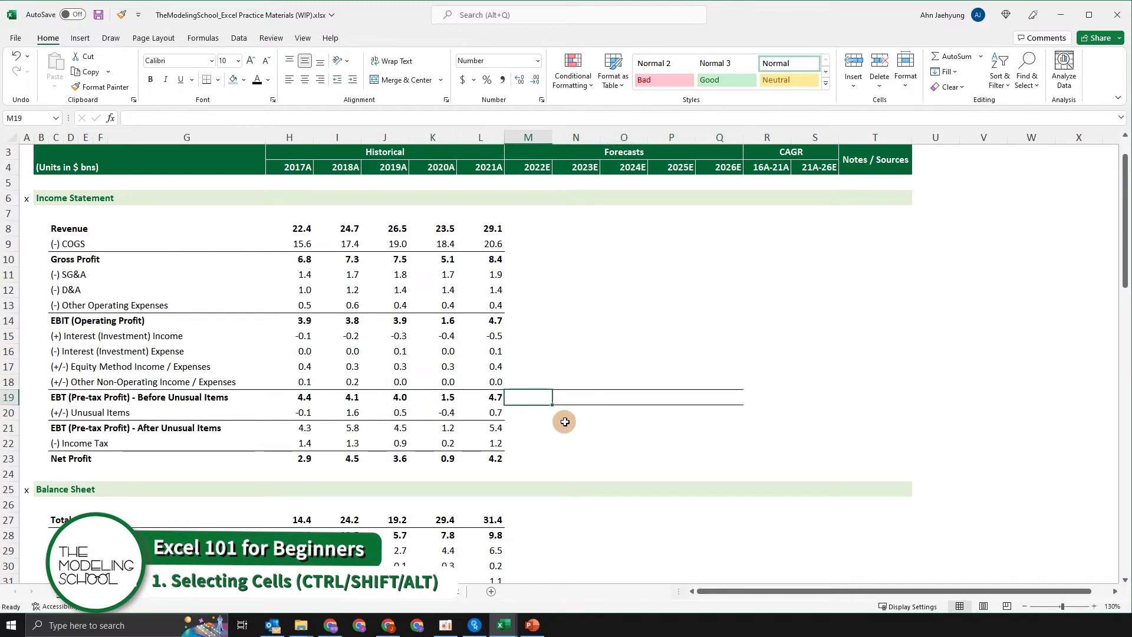
{"action": "left_click_drag", "start_coordinate": [539, 359], "coordinate": [710, 447]}
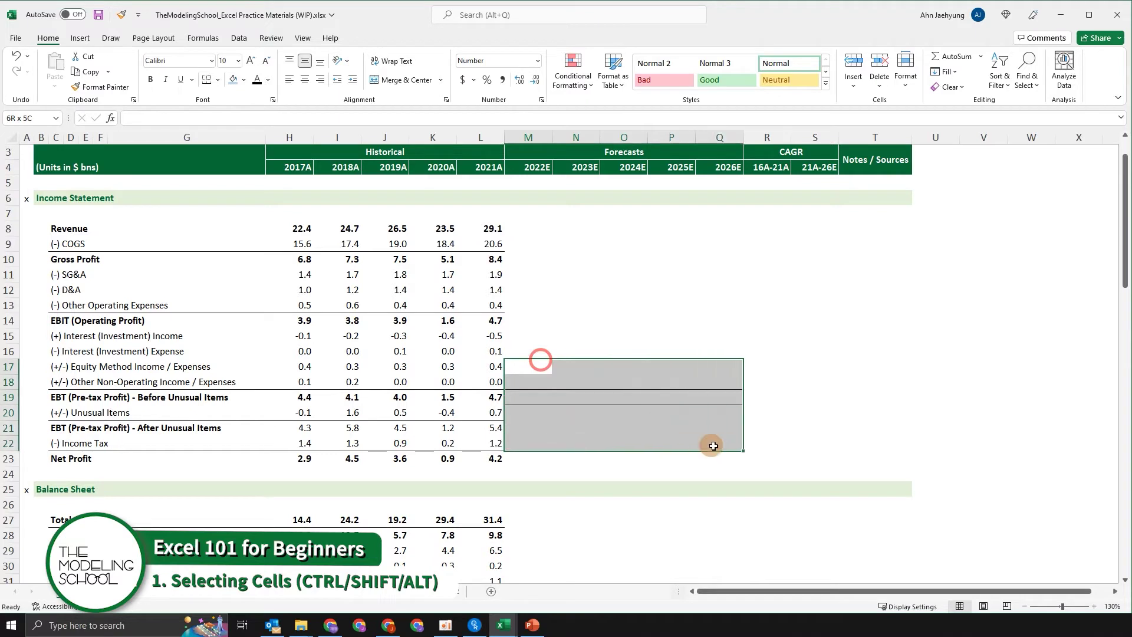
- Pick cells N20, K12 and I13, then select the Interest Expense values H16:L16
{"action": "left_click", "coordinate": [594, 412]}
{"action": "left_click", "coordinate": [446, 291]}
{"action": "left_click", "coordinate": [322, 307]}
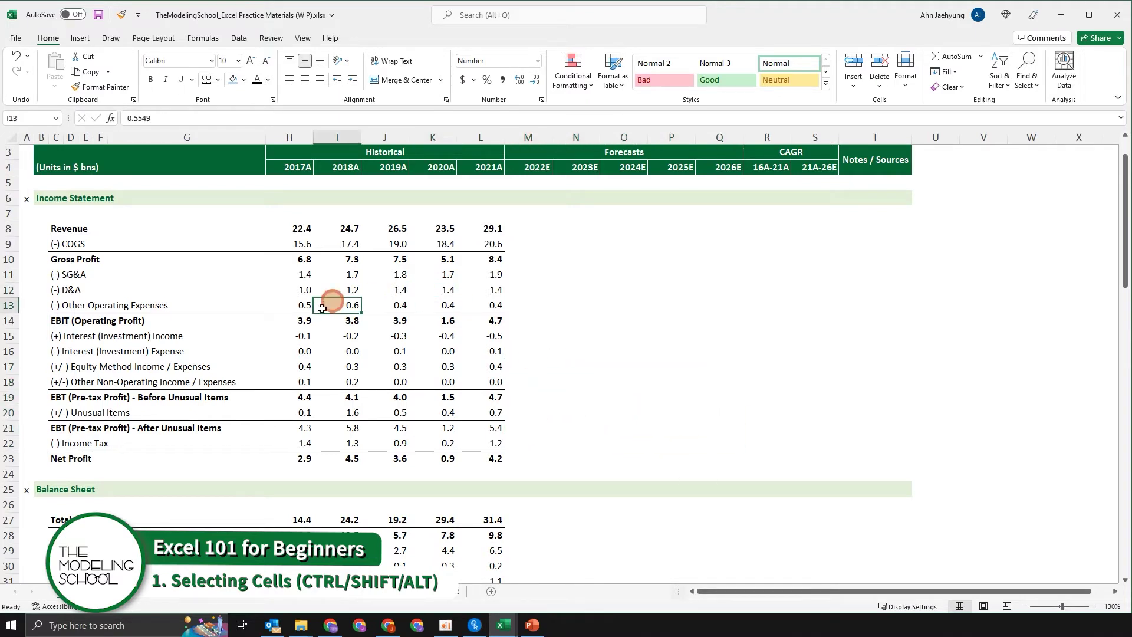
{"action": "left_click", "coordinate": [321, 356]}
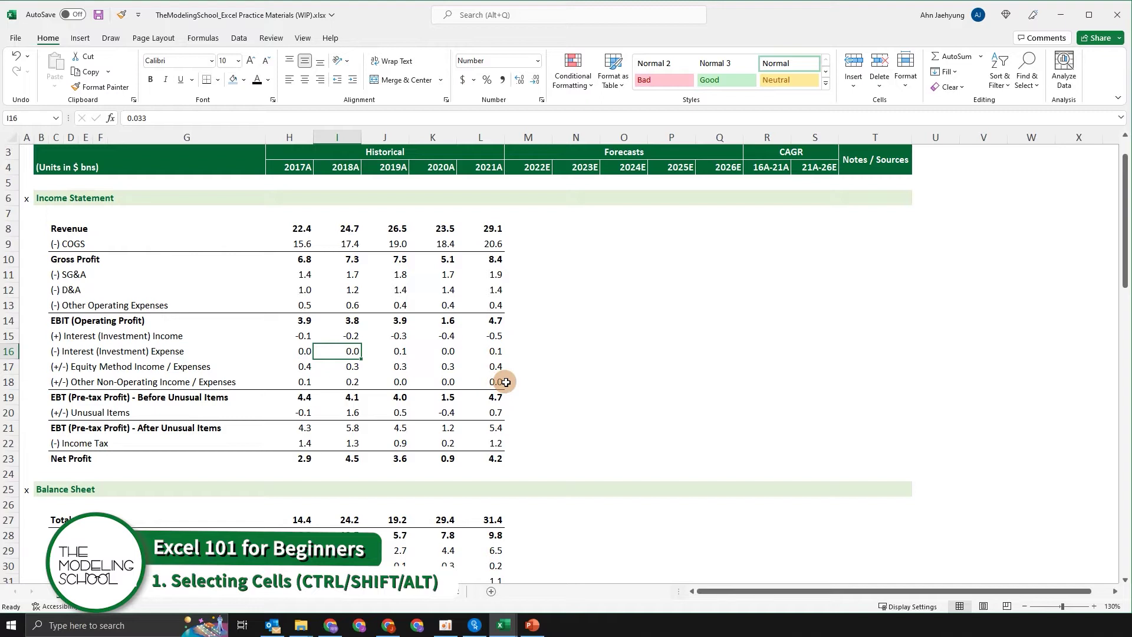
{"action": "key", "text": "Left"}
{"action": "key", "text": "ctrl+shift+Right"}
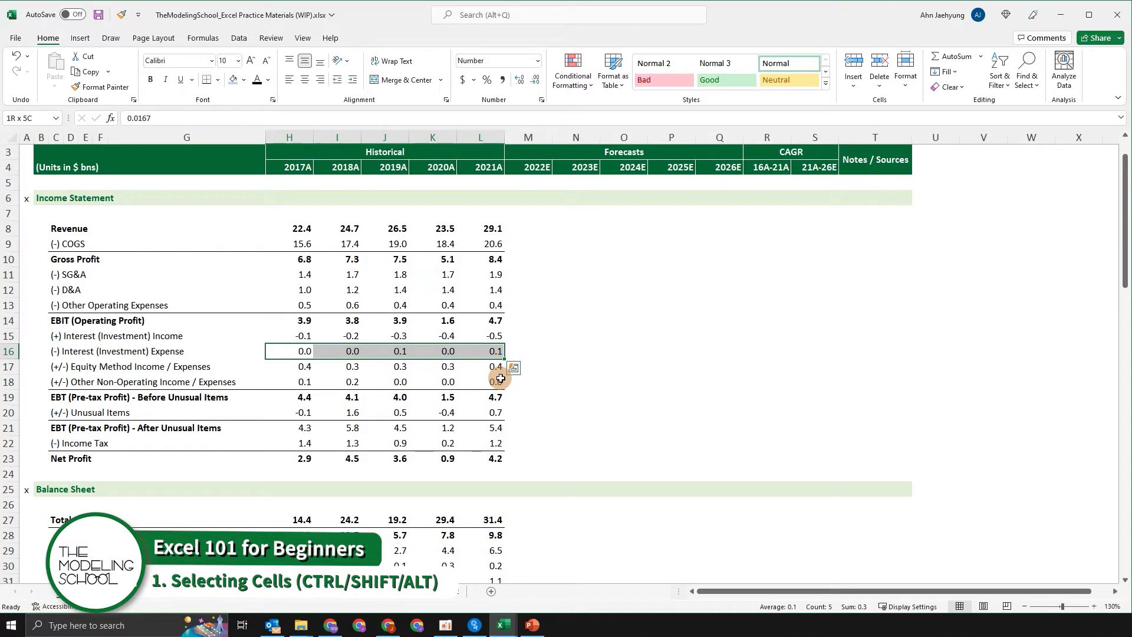
- Left-align H16:L16 with Alt, H, A, L, undo it, and show KeyTips again
{"action": "key", "text": "alt"}
{"action": "key", "text": "h"}
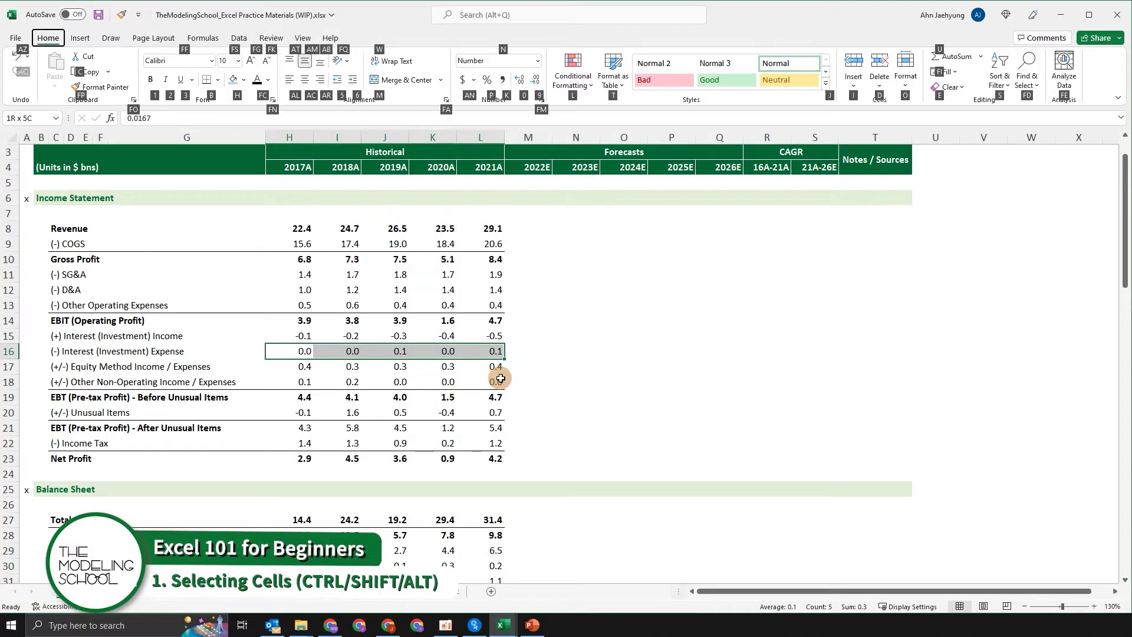
{"action": "key", "text": "a"}
{"action": "key", "text": "l"}
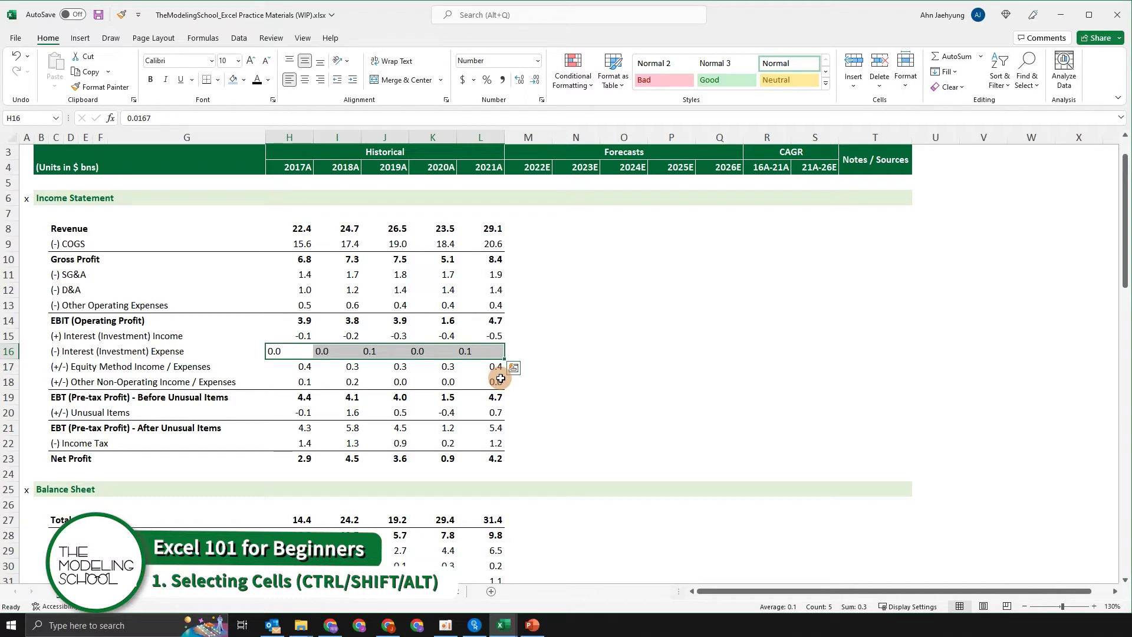
{"action": "key", "text": "ctrl+z"}
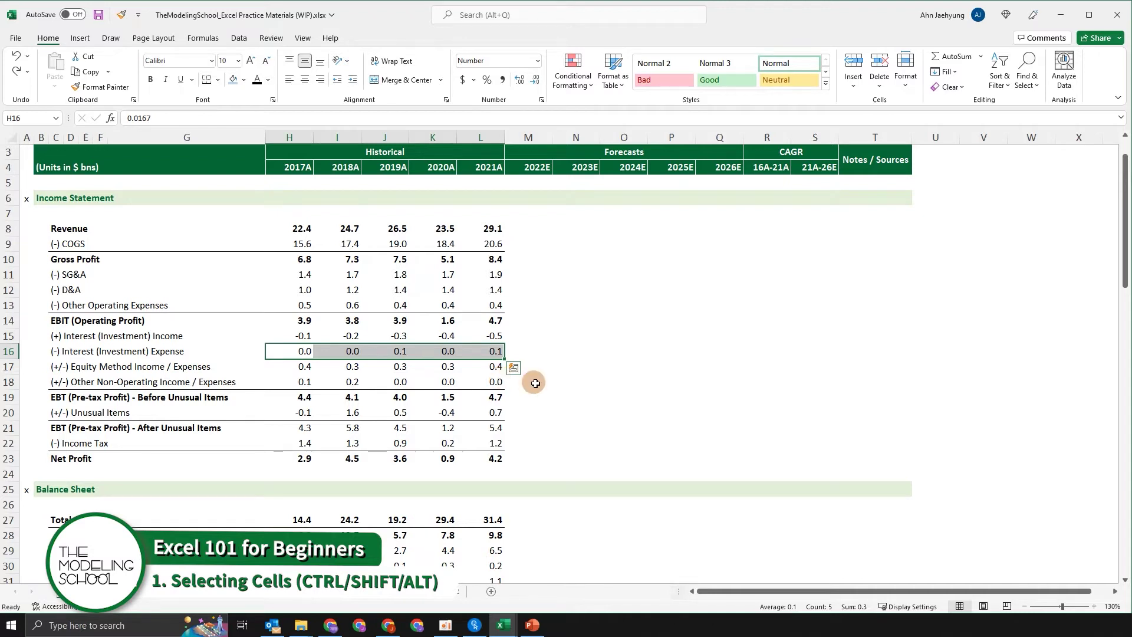
{"action": "key", "text": "alt"}
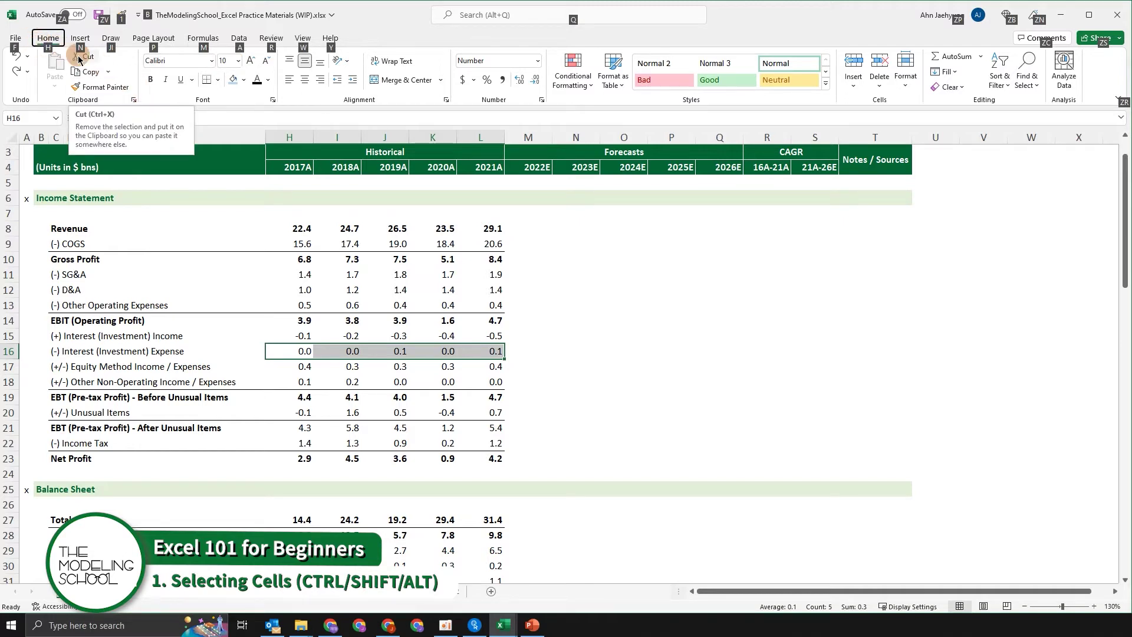
- Left-align H16:L16 through the H, A, L KeyTips, then undo it
{"action": "key", "text": "h"}
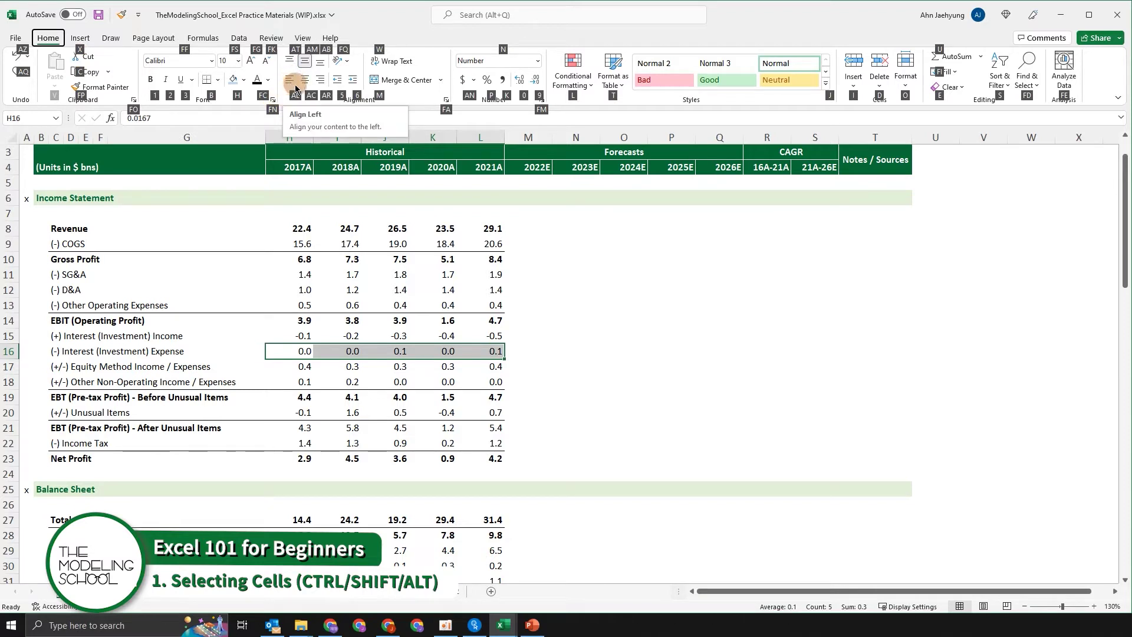
{"action": "key", "text": "a"}
{"action": "key", "text": "l"}
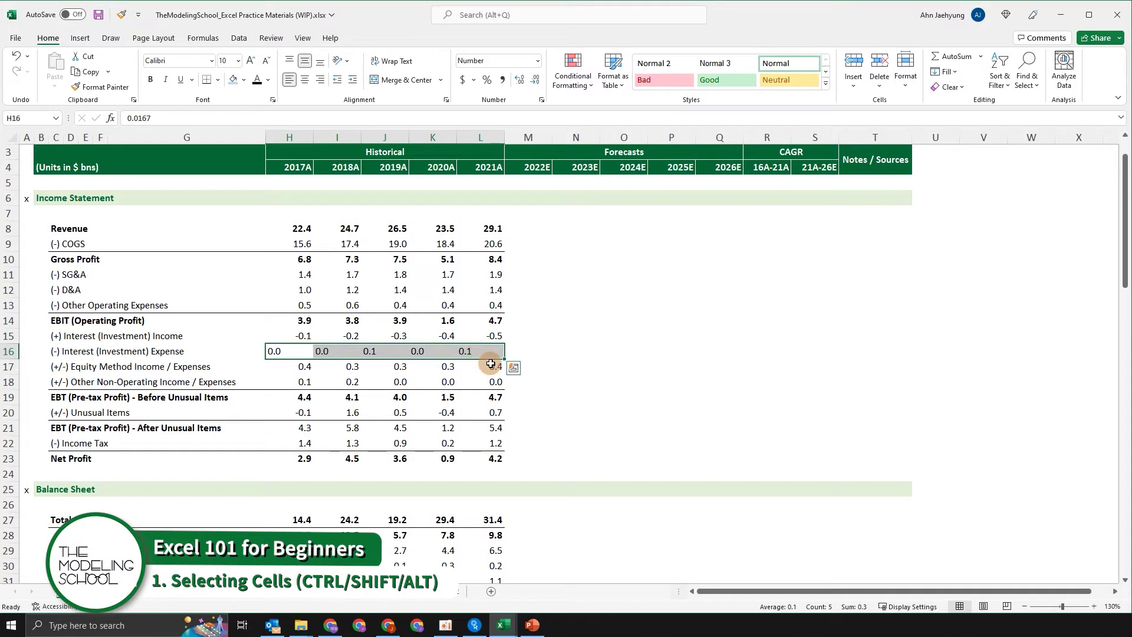
{"action": "key", "text": "ctrl+z"}
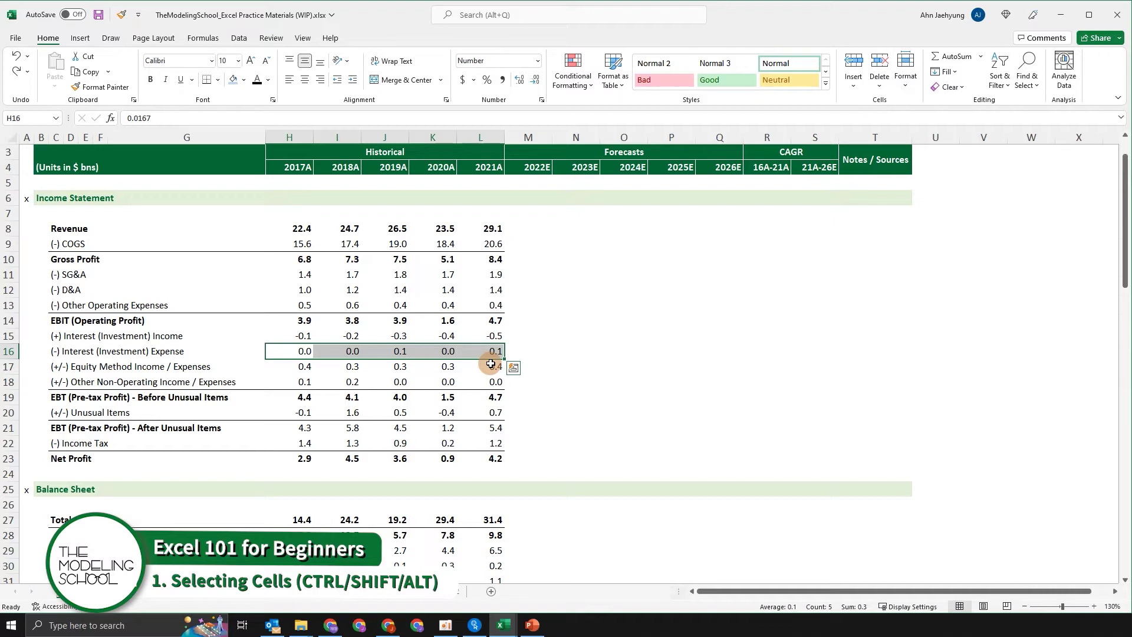
- Move the active cell up to I15
{"action": "key", "text": "Up"}
{"action": "key", "text": "Right"}
{"action": "key", "text": "Right"}
{"action": "key", "text": "Left"}
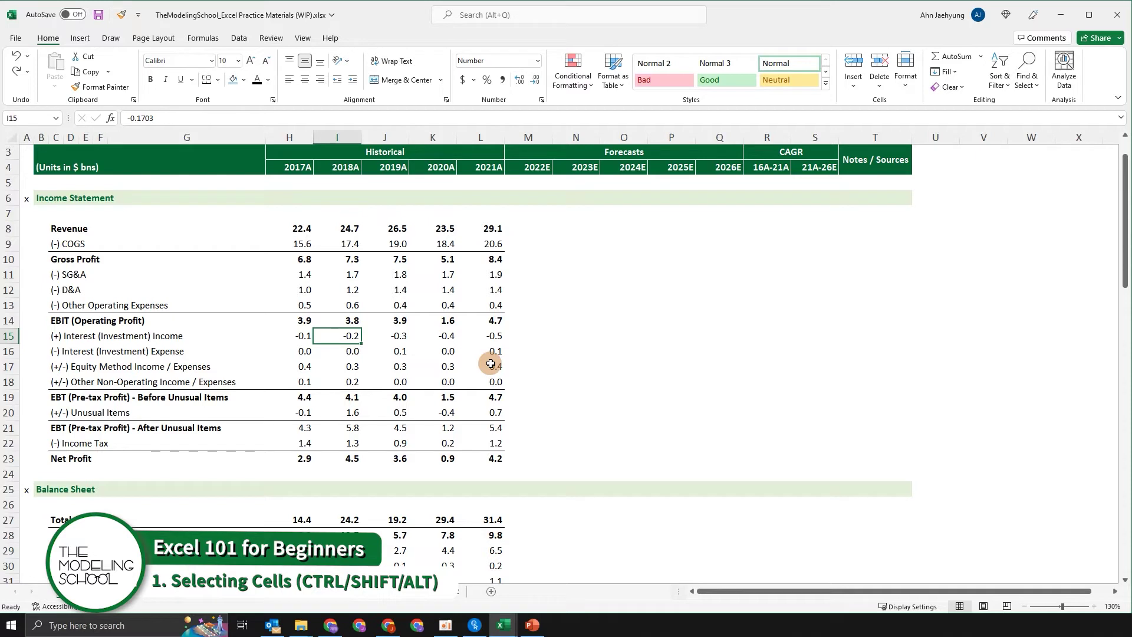
{"action": "key", "text": "shift+Down"}
{"action": "key", "text": "shift+Up"}
{"action": "key", "text": "shift+Down"}
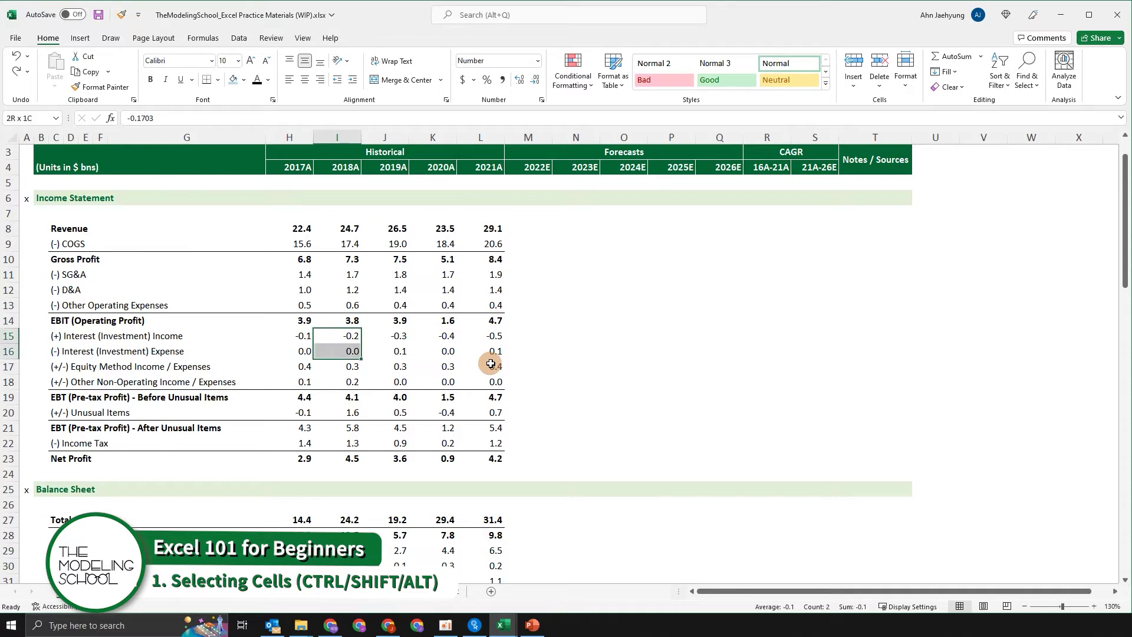
{"action": "key", "text": "shift+Down"}
{"action": "key", "text": "shift+Right"}
{"action": "key", "text": "shift+Right"}
{"action": "key", "text": "shift+Down"}
{"action": "key", "text": "shift+Right"}
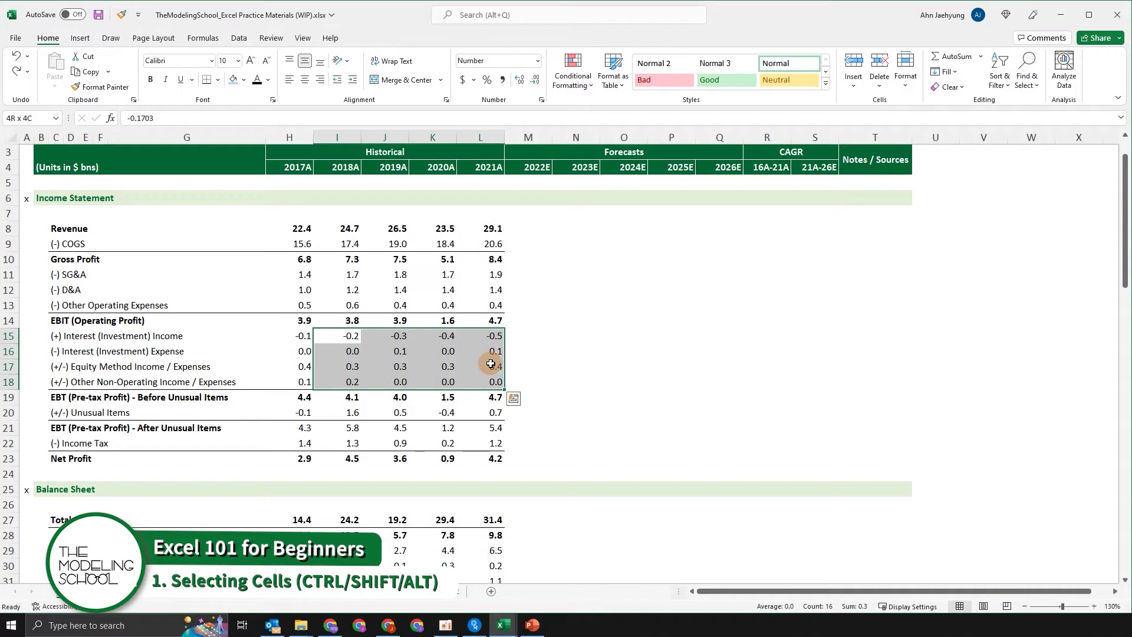
{"action": "key", "text": "Up"}
{"action": "key", "text": "Down"}
{"action": "key", "text": "Left"}
{"action": "key", "text": "shift+Down"}
{"action": "key", "text": "shift+Down"}
{"action": "key", "text": "shift+Down"}
{"action": "key", "text": "shift+Right"}
{"action": "key", "text": "shift+Right"}
{"action": "key", "text": "shift+Right"}
{"action": "key", "text": "shift+Right"}
{"action": "key", "text": "Down"}
{"action": "key", "text": "Down"}
{"action": "key", "text": "shift+Down"}
{"action": "key", "text": "shift+Down"}
{"action": "key", "text": "shift+Down"}
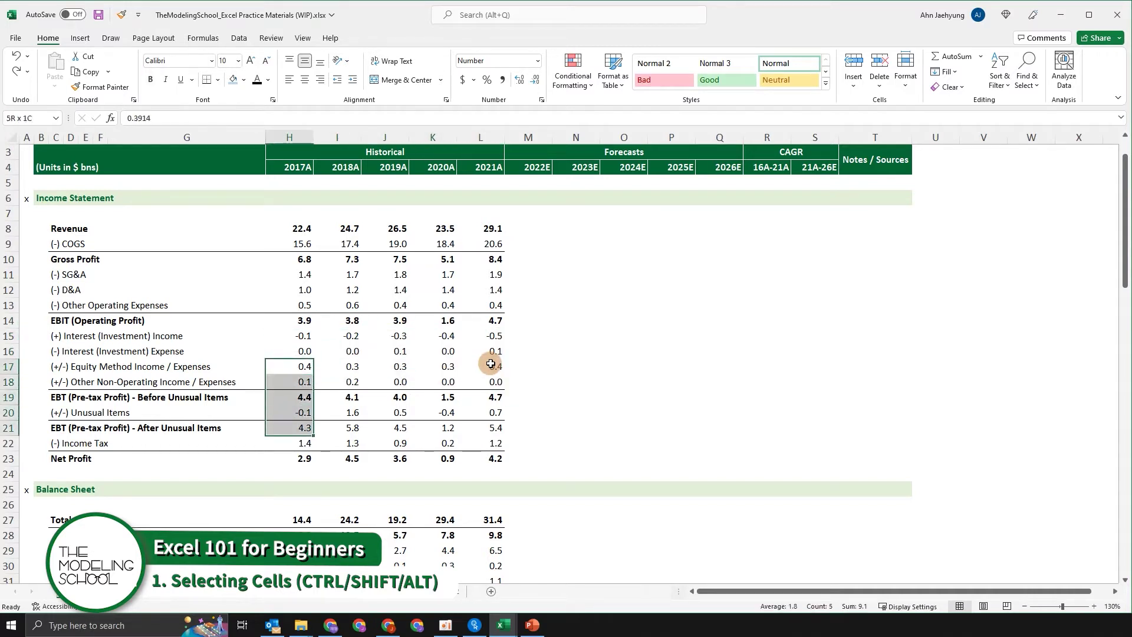
{"action": "key", "text": "shift+Right"}
{"action": "key", "text": "shift+Right"}
{"action": "key", "text": "shift+Right"}
{"action": "key", "text": "shift+Up"}
{"action": "key", "text": "shift+Up"}
{"action": "key", "text": "Right"}
{"action": "key", "text": "Right"}
{"action": "key", "text": "Right"}
{"action": "key", "text": "shift+Left"}
{"action": "key", "text": "shift+Left"}
{"action": "key", "text": "shift+Up"}
{"action": "key", "text": "shift+Up"}
{"action": "key", "text": "Left"}
{"action": "key", "text": "Left"}
{"action": "key", "text": "Right"}
{"action": "key", "text": "Right"}
{"action": "key", "text": "Up"}
{"action": "key", "text": "Up"}
{"action": "key", "text": "Left"}
{"action": "key", "text": "Left"}
{"action": "key", "text": "Left"}
{"action": "key", "text": "Left"}
{"action": "key", "text": "Left"}
{"action": "key", "text": "Left"}
{"action": "key", "text": "Left"}
{"action": "key", "text": "Left"}
{"action": "key", "text": "Left"}
{"action": "key", "text": "Left"}
{"action": "key", "text": "Right"}
{"action": "key", "text": "Right"}
{"action": "key", "text": "ctrl+Right"}
{"action": "key", "text": "ctrl+Left"}
{"action": "key", "text": "ctrl+Up"}
{"action": "key", "text": "Down"}
{"action": "key", "text": "Down"}
{"action": "key", "text": "Right"}
{"action": "key", "text": "Right"}
{"action": "key", "text": "Right"}
{"action": "key", "text": "Right"}
{"action": "key", "text": "Down"}
{"action": "key", "text": "Right"}
{"action": "key", "text": "Down"}
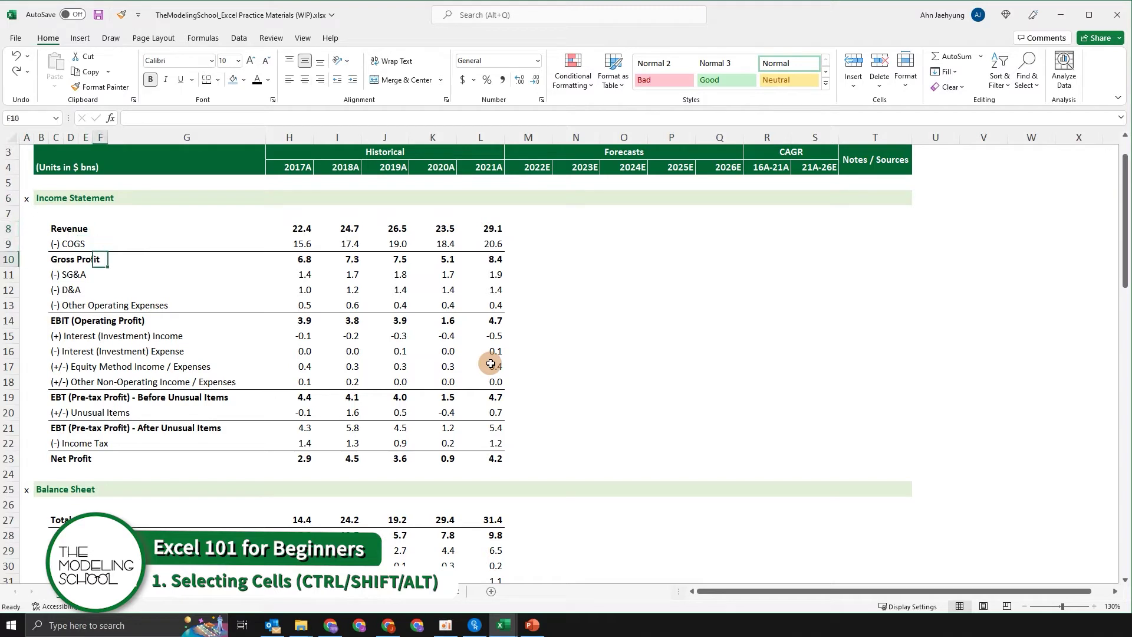
- From L13, jump with Ctrl+Left and Ctrl+Up to the Income Statement marker A6
{"action": "scroll", "coordinate": [490, 364], "scroll_direction": "up", "scroll_amount": 1}
{"action": "left_click", "coordinate": [488, 351]}
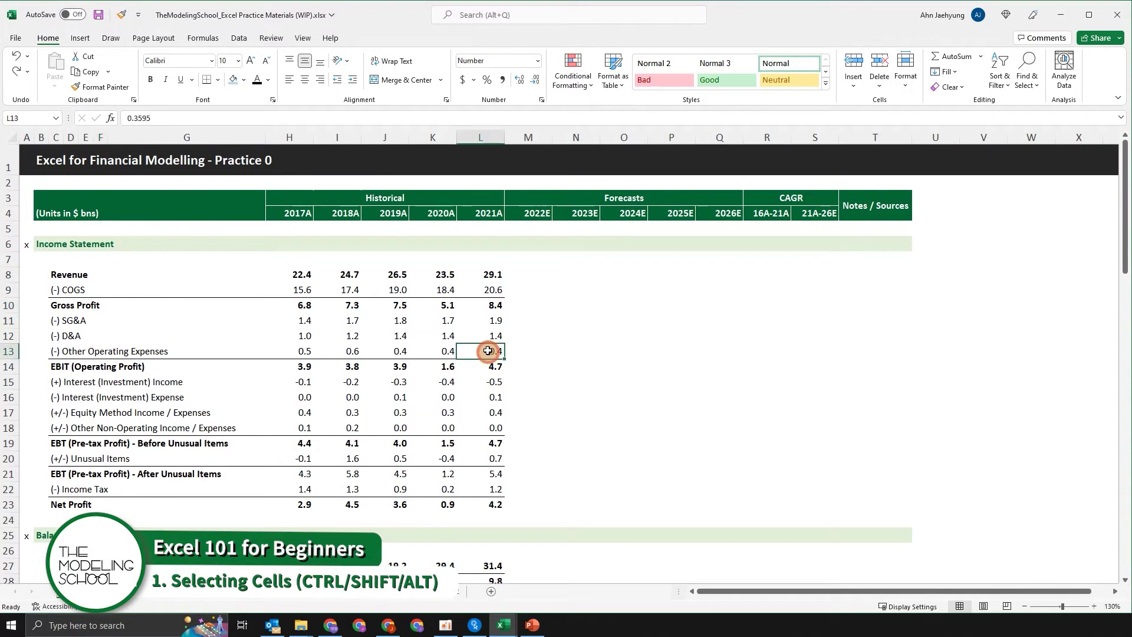
{"action": "key", "text": "ctrl+Left"}
{"action": "key", "text": "ctrl+Left"}
{"action": "key", "text": "ctrl+Left"}
{"action": "key", "text": "ctrl+Up"}
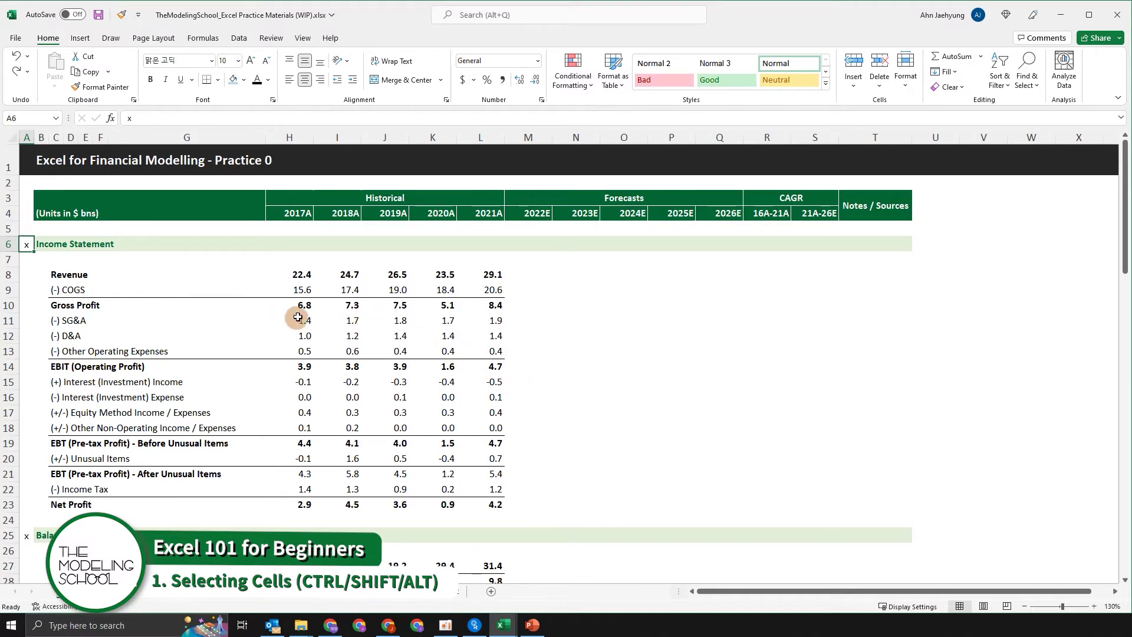
{"action": "scroll", "coordinate": [266, 298], "scroll_direction": "down", "scroll_amount": 8}
{"action": "scroll", "coordinate": [266, 298], "scroll_direction": "down", "scroll_amount": 13}
- From A86, jump up and down between the filled cells of column A
{"action": "left_click", "coordinate": [33, 511]}
{"action": "scroll", "coordinate": [426, 506], "scroll_direction": "up", "scroll_amount": 3}
{"action": "scroll", "coordinate": [518, 497], "scroll_direction": "up", "scroll_amount": 5}
{"action": "scroll", "coordinate": [513, 475], "scroll_direction": "down", "scroll_amount": 5}
{"action": "scroll", "coordinate": [513, 477], "scroll_direction": "up", "scroll_amount": 13}
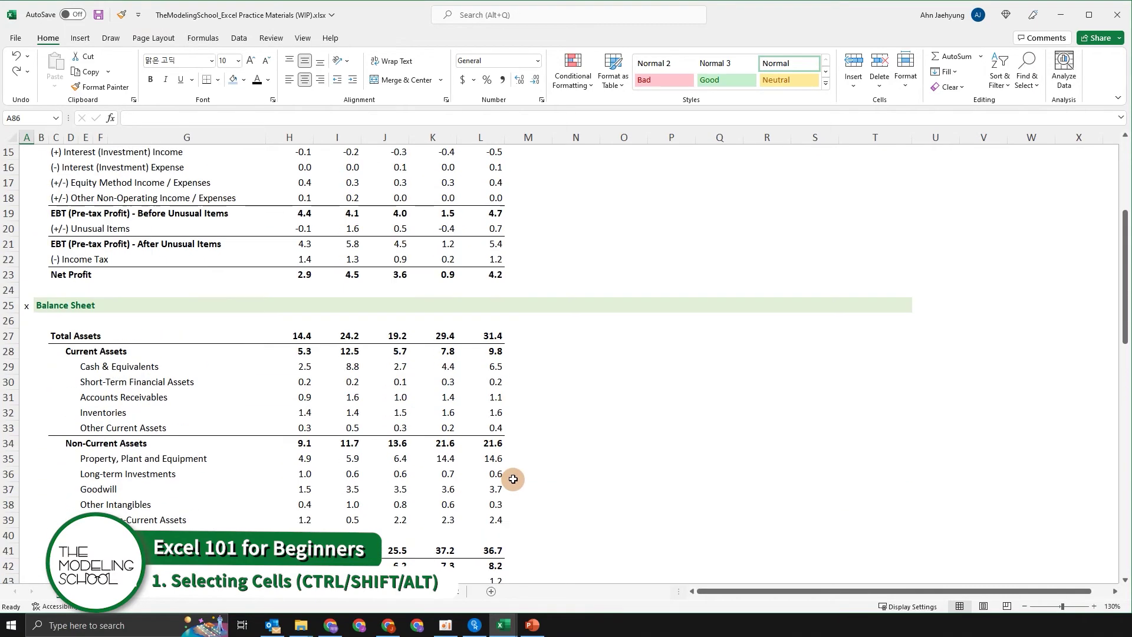
{"action": "key", "text": "Up"}
{"action": "key", "text": "Up"}
{"action": "key", "text": "Up"}
{"action": "key", "text": "Up"}
{"action": "key", "text": "Up"}
{"action": "key", "text": "Up"}
{"action": "key", "text": "Up"}
{"action": "key", "text": "Up"}
{"action": "key", "text": "Up"}
{"action": "key", "text": "Up"}
{"action": "key", "text": "Up"}
{"action": "key", "text": "Up"}
{"action": "key", "text": "Up"}
{"action": "key", "text": "Up"}
{"action": "key", "text": "Up"}
{"action": "key", "text": "Up"}
{"action": "key", "text": "Up"}
{"action": "key", "text": "Up"}
{"action": "key", "text": "Up"}
{"action": "key", "text": "Up"}
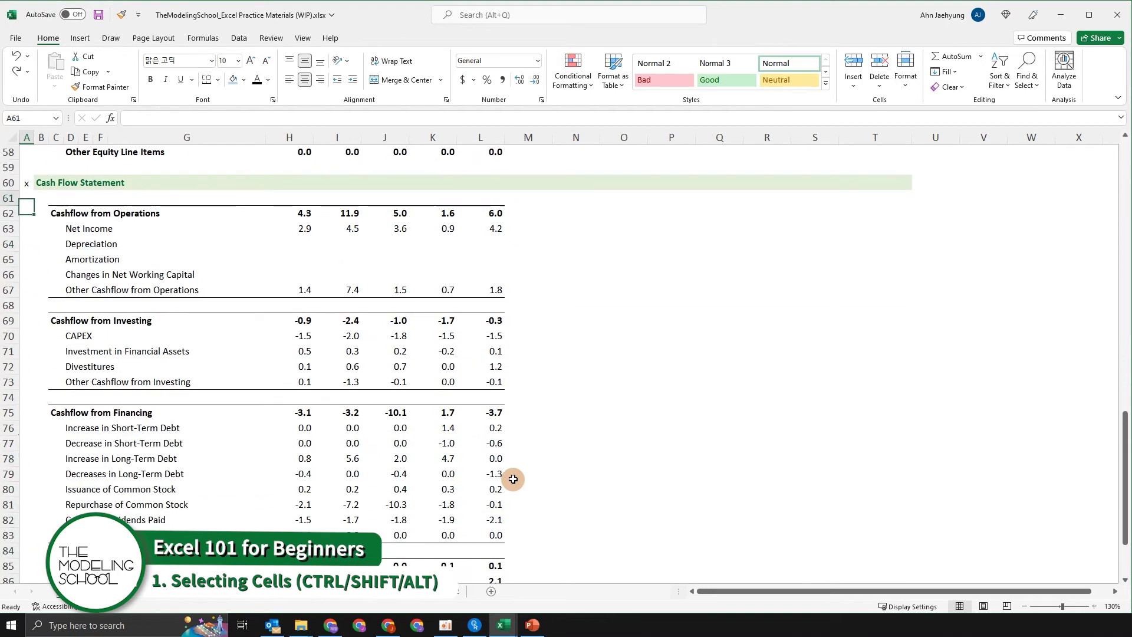
{"action": "key", "text": "Up"}
{"action": "key", "text": "Up"}
{"action": "key", "text": "Up"}
{"action": "key", "text": "Up"}
{"action": "key", "text": "Up"}
{"action": "key", "text": "Up"}
{"action": "key", "text": "Up"}
{"action": "key", "text": "Up"}
{"action": "key", "text": "Up"}
{"action": "key", "text": "Up"}
{"action": "key", "text": "Up"}
{"action": "key", "text": "Up"}
{"action": "key", "text": "Up"}
{"action": "key", "text": "Up"}
{"action": "key", "text": "Up"}
{"action": "key", "text": "Up"}
{"action": "key", "text": "Up"}
{"action": "key", "text": "Up"}
{"action": "key", "text": "Up"}
{"action": "key", "text": "Up"}
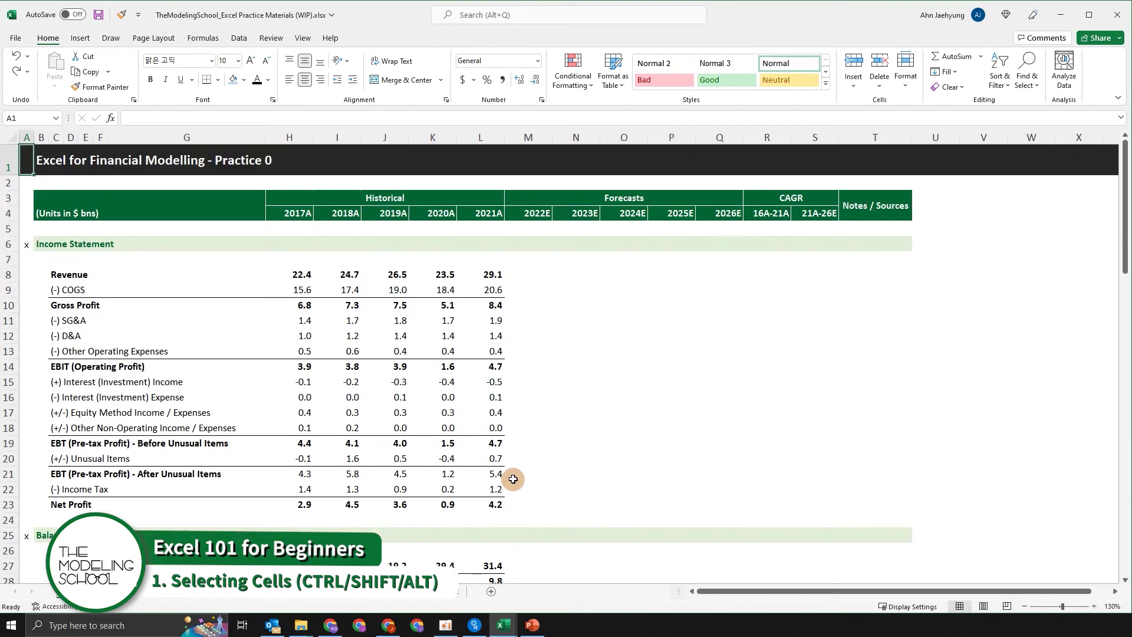
{"action": "key", "text": "Down"}
{"action": "key", "text": "Down"}
{"action": "key", "text": "Down"}
{"action": "key", "text": "Down"}
{"action": "key", "text": "Down"}
{"action": "key", "text": "Down"}
{"action": "key", "text": "Down"}
{"action": "key", "text": "Down"}
{"action": "key", "text": "Down"}
{"action": "key", "text": "Down"}
{"action": "key", "text": "Down"}
{"action": "key", "text": "Down"}
{"action": "key", "text": "Down"}
{"action": "key", "text": "Down"}
{"action": "key", "text": "Down"}
{"action": "key", "text": "Down"}
{"action": "key", "text": "Down"}
{"action": "key", "text": "Down"}
{"action": "key", "text": "Down"}
{"action": "key", "text": "Down"}
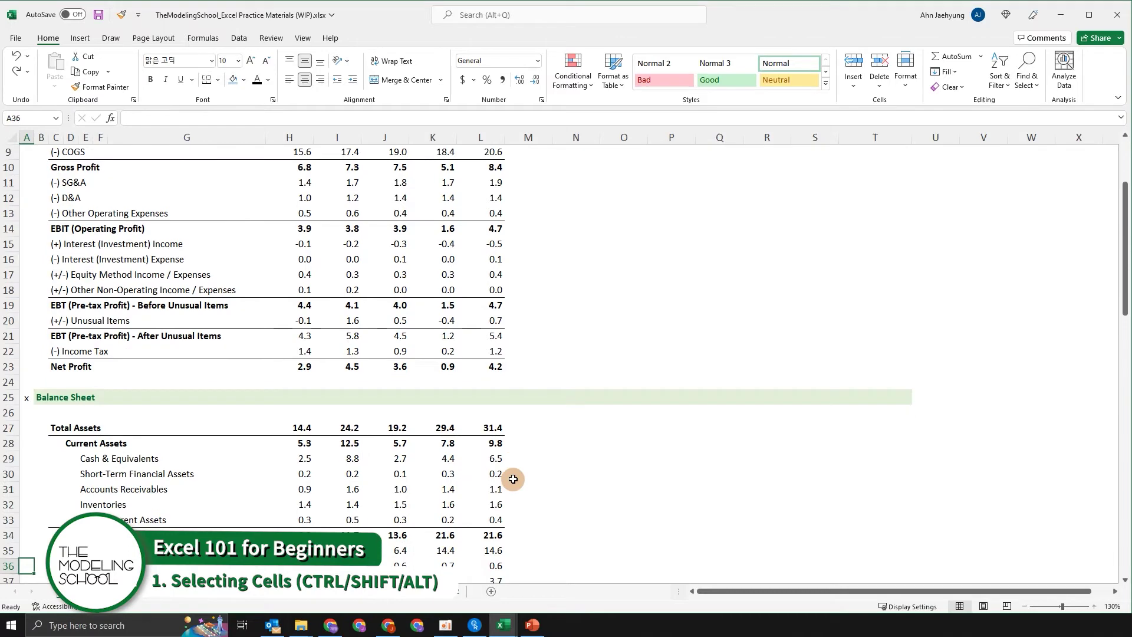
{"action": "key", "text": "Down"}
{"action": "key", "text": "Down"}
{"action": "key", "text": "Down"}
{"action": "key", "text": "Down"}
{"action": "key", "text": "Down"}
{"action": "key", "text": "Down"}
{"action": "key", "text": "Down"}
{"action": "key", "text": "Down"}
{"action": "key", "text": "Down"}
{"action": "key", "text": "Down"}
{"action": "key", "text": "Down"}
{"action": "key", "text": "Down"}
{"action": "key", "text": "Down"}
{"action": "key", "text": "Down"}
{"action": "key", "text": "Down"}
{"action": "key", "text": "Down"}
{"action": "key", "text": "Down"}
{"action": "key", "text": "Down"}
{"action": "key", "text": "Down"}
{"action": "key", "text": "Down"}
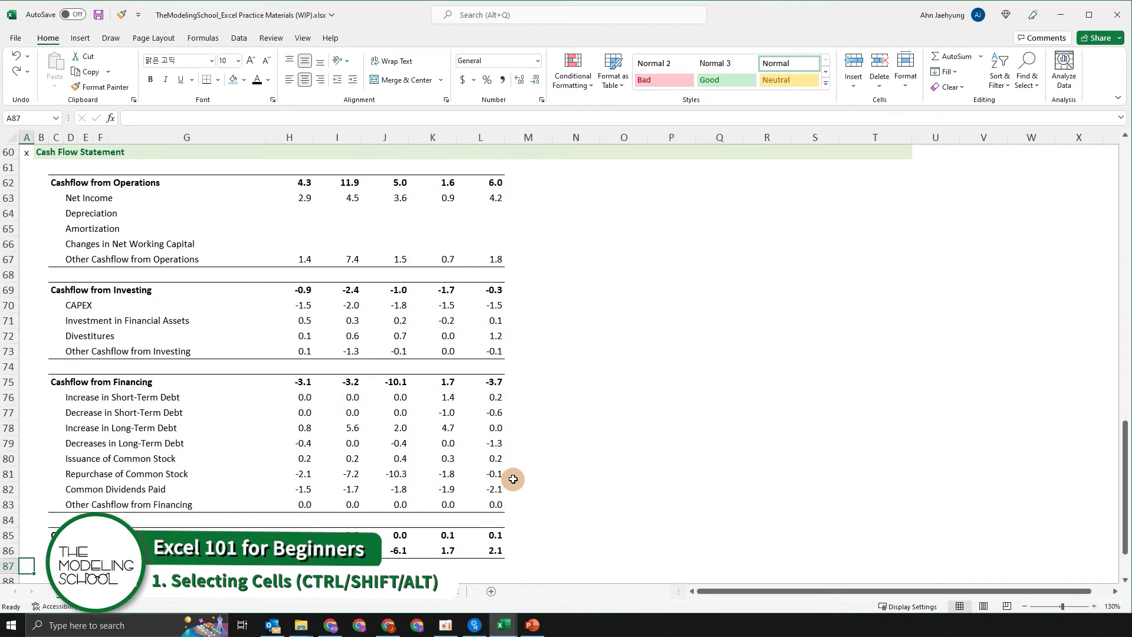
- Jump between the section markers, then along row 58 to its last value in column L
{"action": "key", "text": "ctrl+Up"}
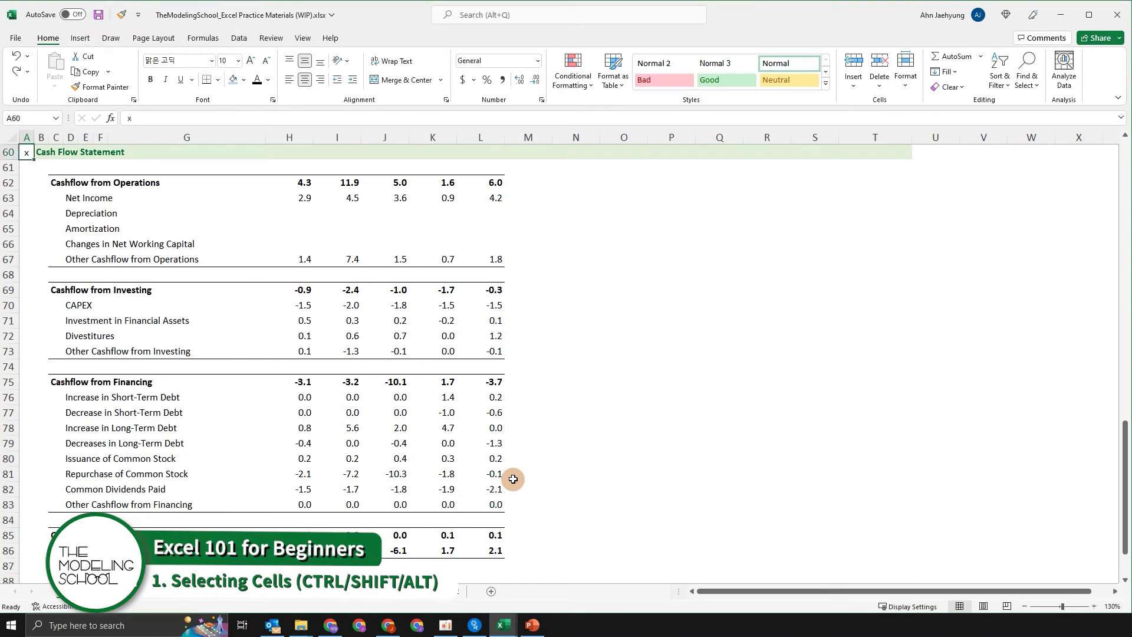
{"action": "key", "text": "ctrl+Home"}
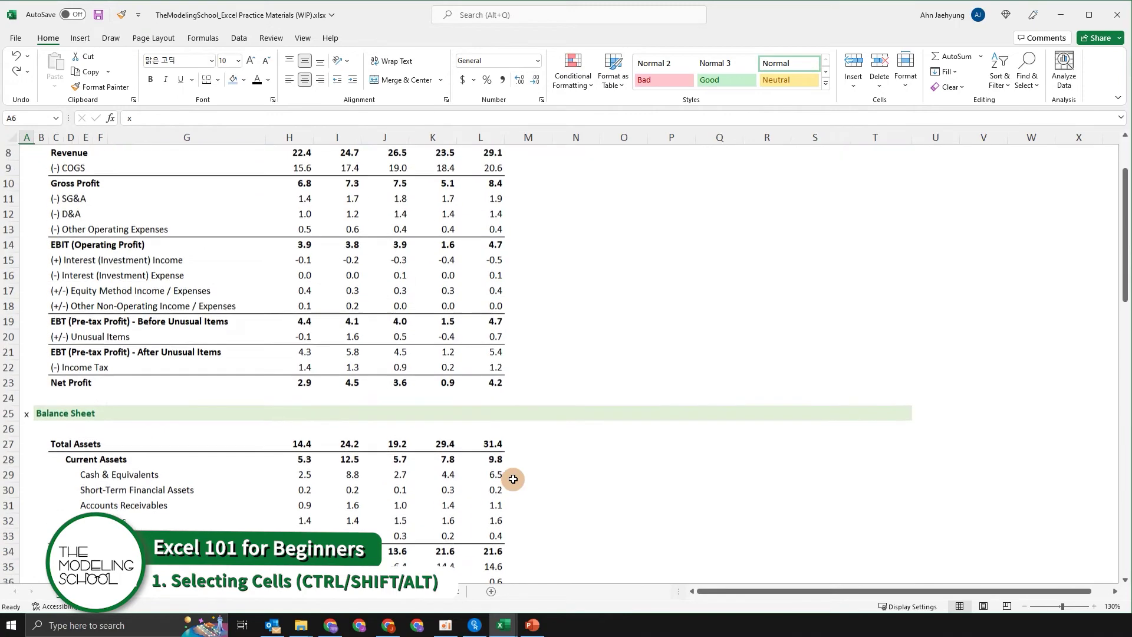
{"action": "key", "text": "ctrl+Down"}
{"action": "key", "text": "ctrl+Down"}
{"action": "key", "text": "ctrl+Down"}
{"action": "key", "text": "Right"}
{"action": "key", "text": "Right"}
{"action": "key", "text": "Right"}
{"action": "key", "text": "Right"}
{"action": "key", "text": "Up"}
{"action": "key", "text": "Up"}
{"action": "key", "text": "ctrl+Right"}
{"action": "key", "text": "ctrl+Right"}
{"action": "key", "text": "ctrl+Right"}
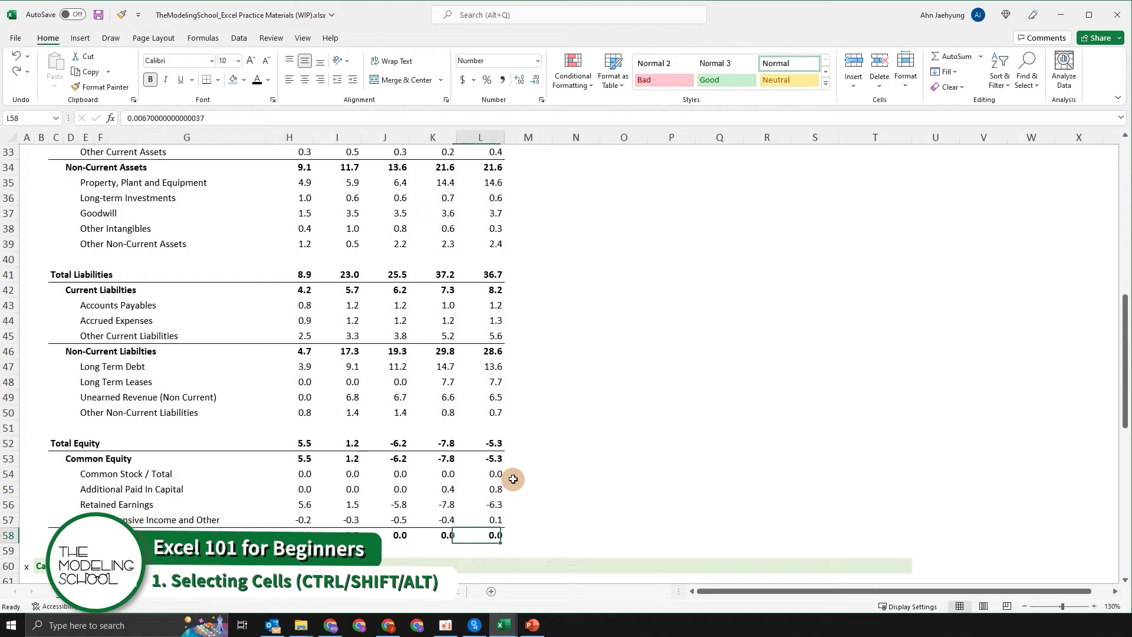
- Make the 2017A Revenue value 22.4 in H8 active, going via Gross Profit in H10
{"action": "scroll", "coordinate": [513, 478], "scroll_direction": "up", "scroll_amount": 11}
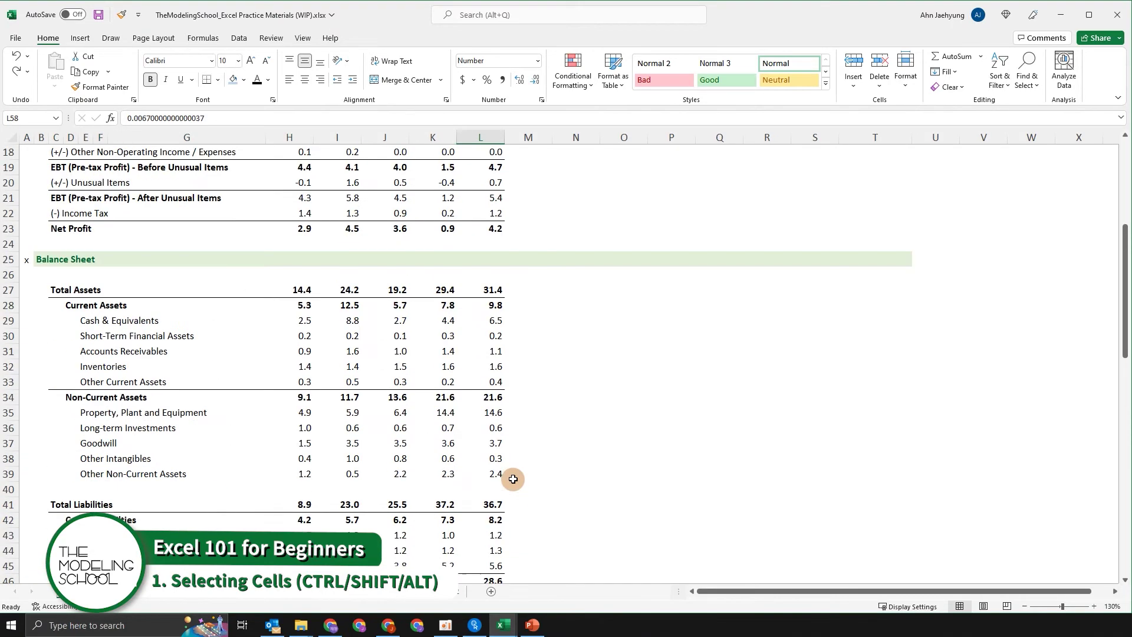
{"action": "left_click", "coordinate": [299, 306]}
{"action": "key", "text": "Up"}
{"action": "key", "text": "Up"}
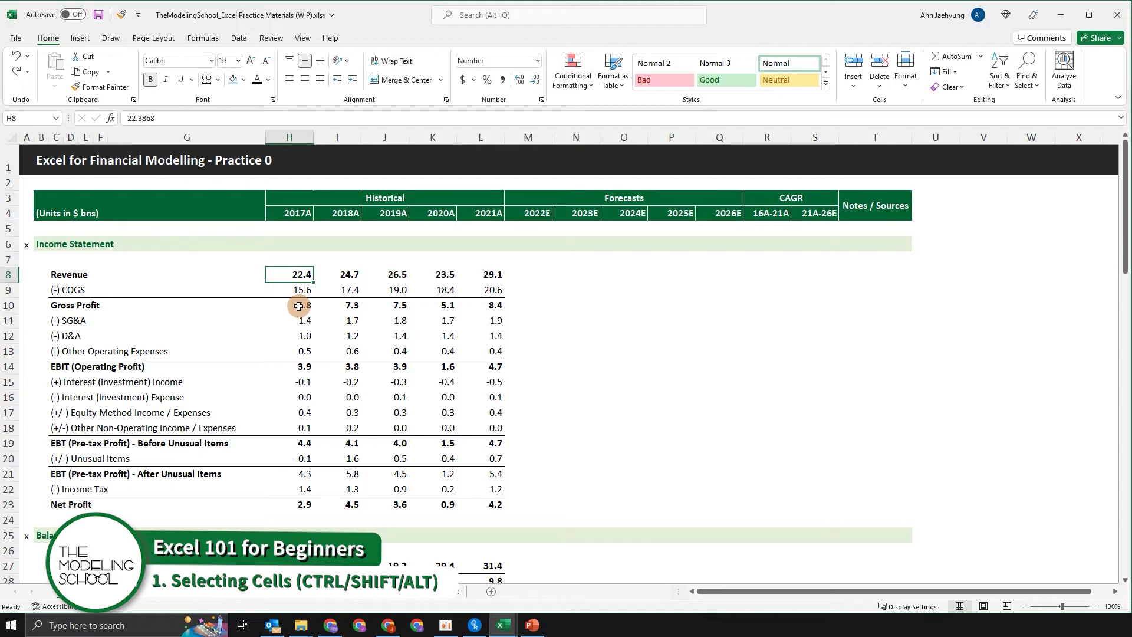
- Select the historical block from 2017A Revenue down to Net Profit, then collapse back to H8
{"action": "key", "text": "shift+Down"}
{"action": "key", "text": "ctrl+shift+Down"}
{"action": "key", "text": "shift+Right"}
{"action": "key", "text": "shift+Right"}
{"action": "key", "text": "shift+Right"}
{"action": "key", "text": "shift+Right"}
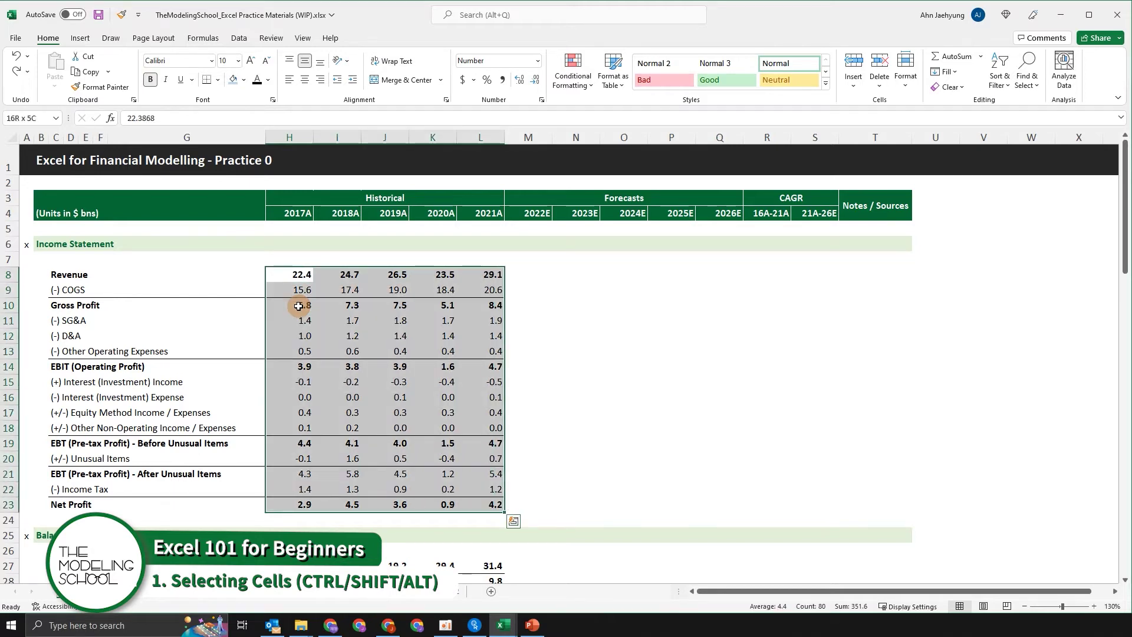
{"action": "key", "text": "Right"}
{"action": "key", "text": "Left"}
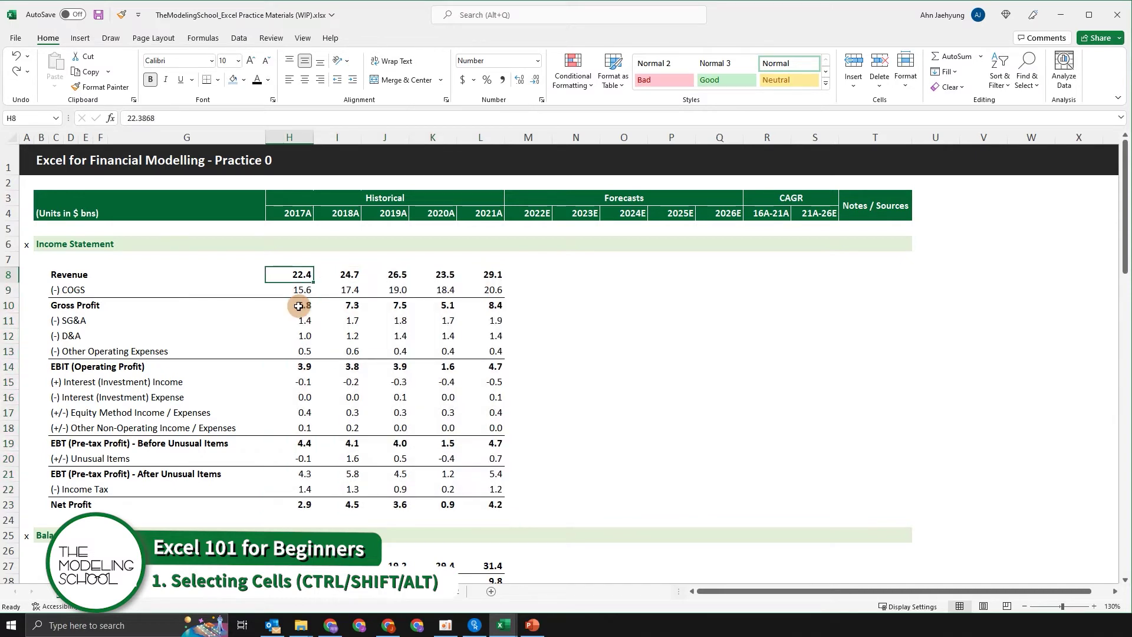
- Extend the selection down the 2017A column and across to 2021A, then clear it
{"action": "key", "text": "shift+Down"}
{"action": "key", "text": "shift+Down"}
{"action": "key", "text": "shift+Down"}
{"action": "key", "text": "shift+Down"}
{"action": "key", "text": "shift+Down"}
{"action": "key", "text": "shift+Down"}
{"action": "key", "text": "shift+Down"}
{"action": "key", "text": "shift+Down"}
{"action": "key", "text": "shift+Down"}
{"action": "key", "text": "shift+Down"}
{"action": "key", "text": "shift+Down"}
{"action": "key", "text": "shift+Down"}
{"action": "key", "text": "shift+Down"}
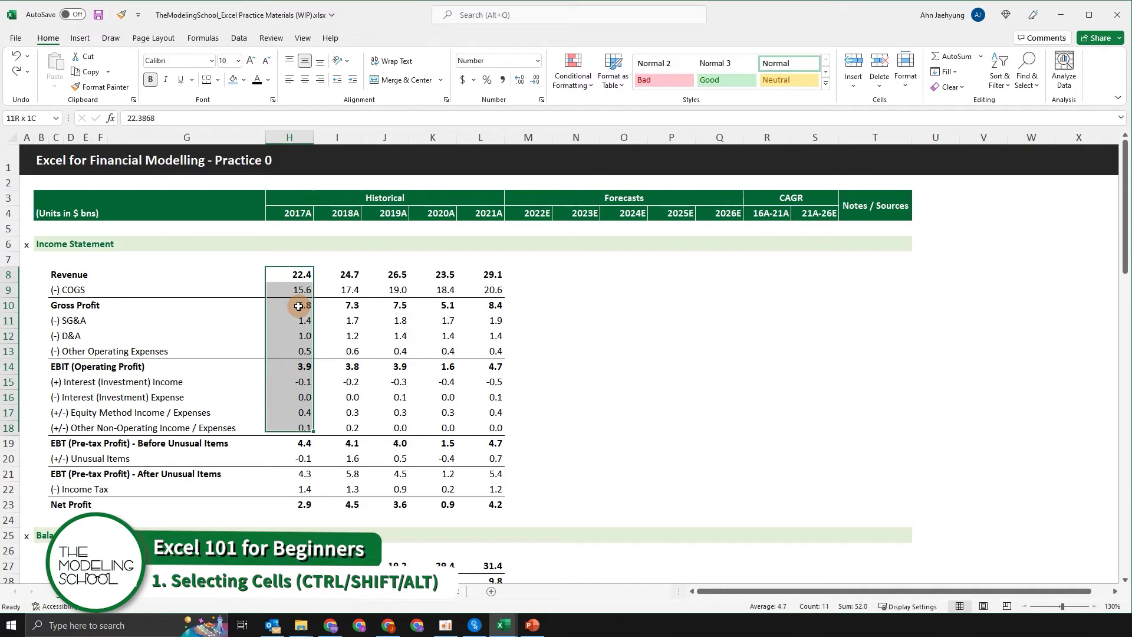
{"action": "key", "text": "shift+Down"}
{"action": "key", "text": "shift+Down"}
{"action": "key", "text": "shift+Right"}
{"action": "key", "text": "shift+Right"}
{"action": "key", "text": "shift+Right"}
{"action": "key", "text": "shift+Right"}
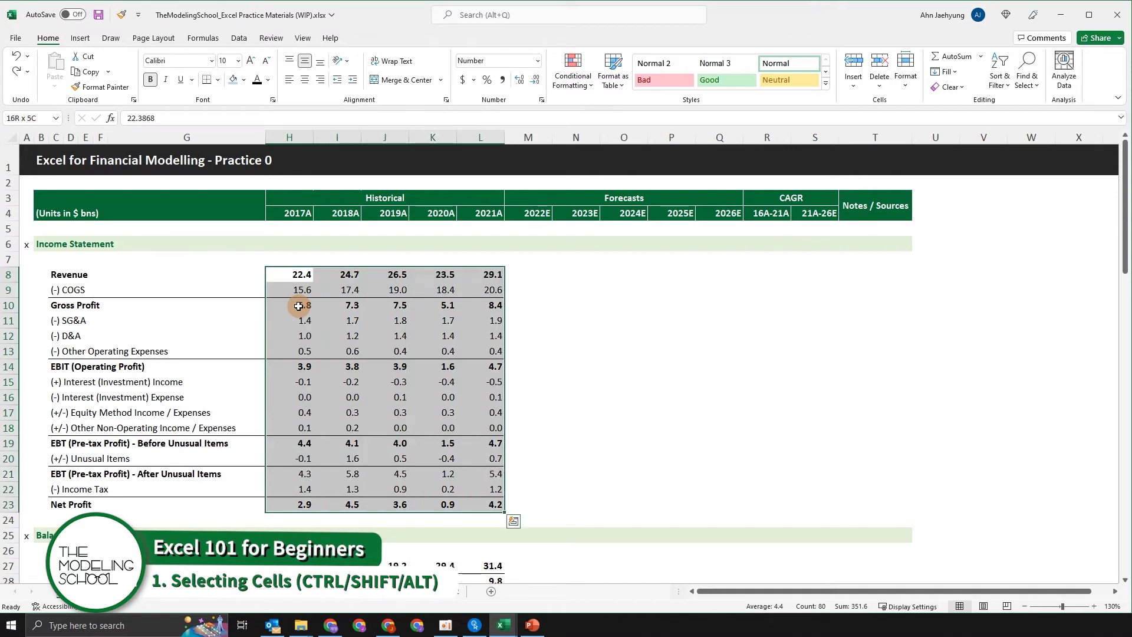
{"action": "key", "text": "Up"}
{"action": "key", "text": "Down"}
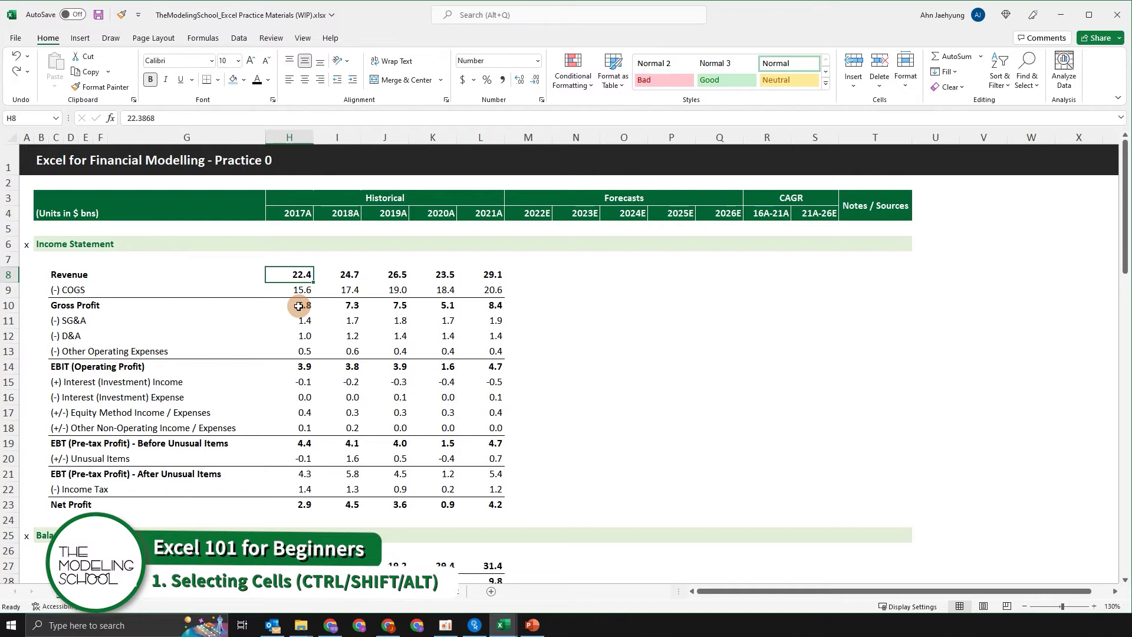
- Repeatedly select H8:L23 with Ctrl+Shift+Down and Ctrl+Shift+Right, then pick the 2017A D&A cell H12
{"action": "key", "text": "ctrl+shift+Down"}
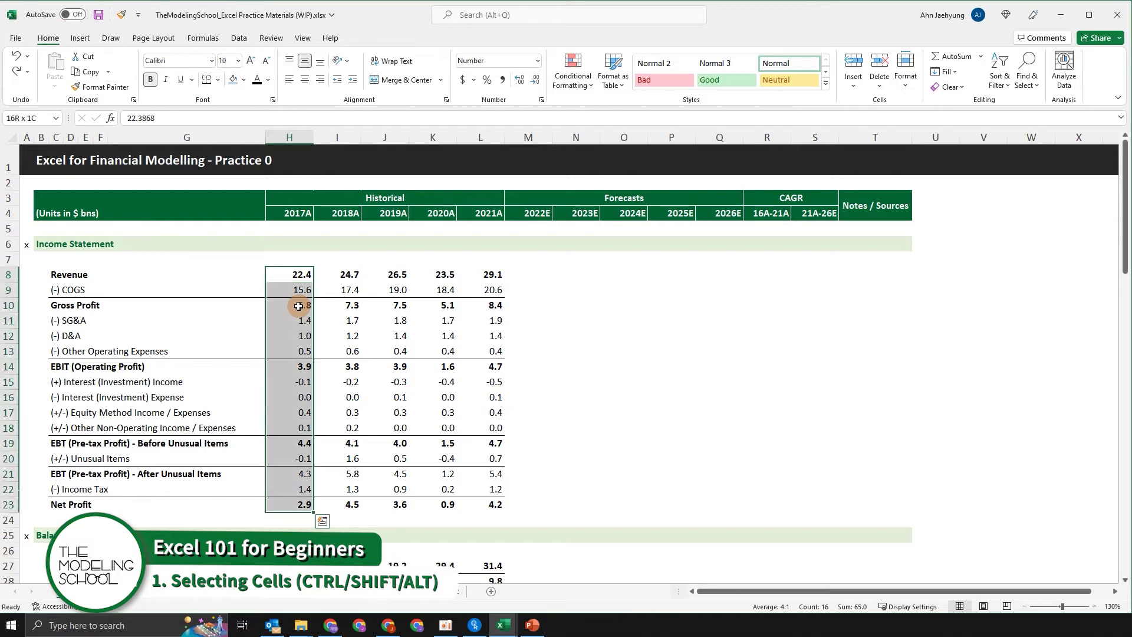
{"action": "key", "text": "ctrl+shift+Right"}
{"action": "key", "text": "ctrl+shift+Up"}
{"action": "key", "text": "ctrl+shift+Left"}
{"action": "key", "text": "ctrl+shift+Down"}
{"action": "key", "text": "ctrl+shift+Right"}
{"action": "key", "text": "ctrl+shift+Up"}
{"action": "key", "text": "ctrl+shift+Left"}
{"action": "key", "text": "ctrl+shift+Down"}
{"action": "key", "text": "ctrl+shift+Right"}
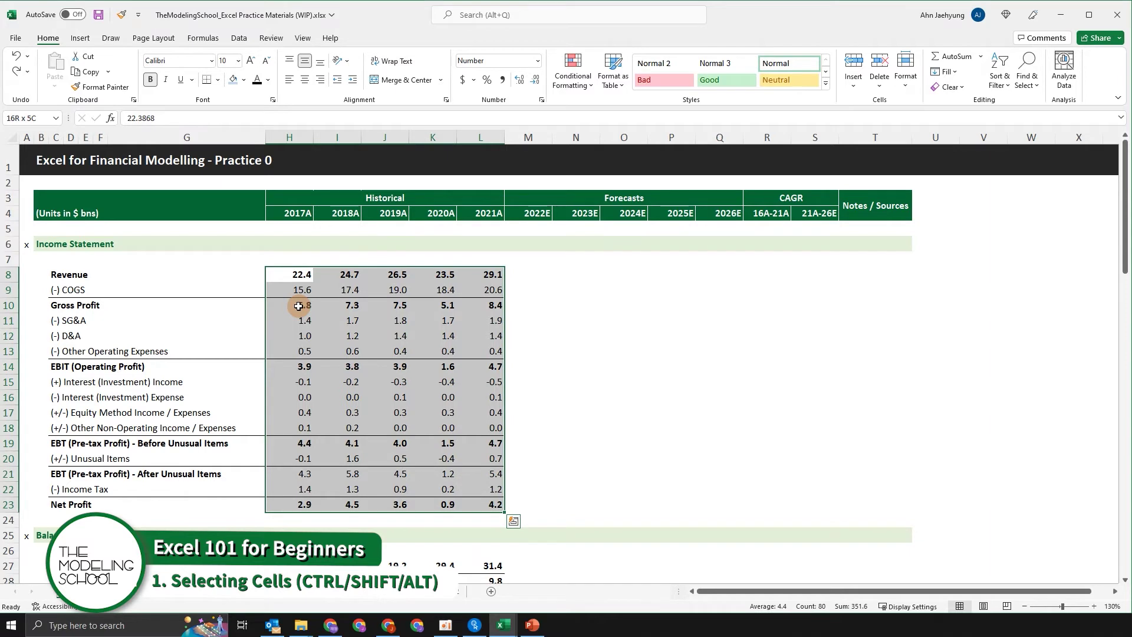
{"action": "left_click", "coordinate": [304, 335]}
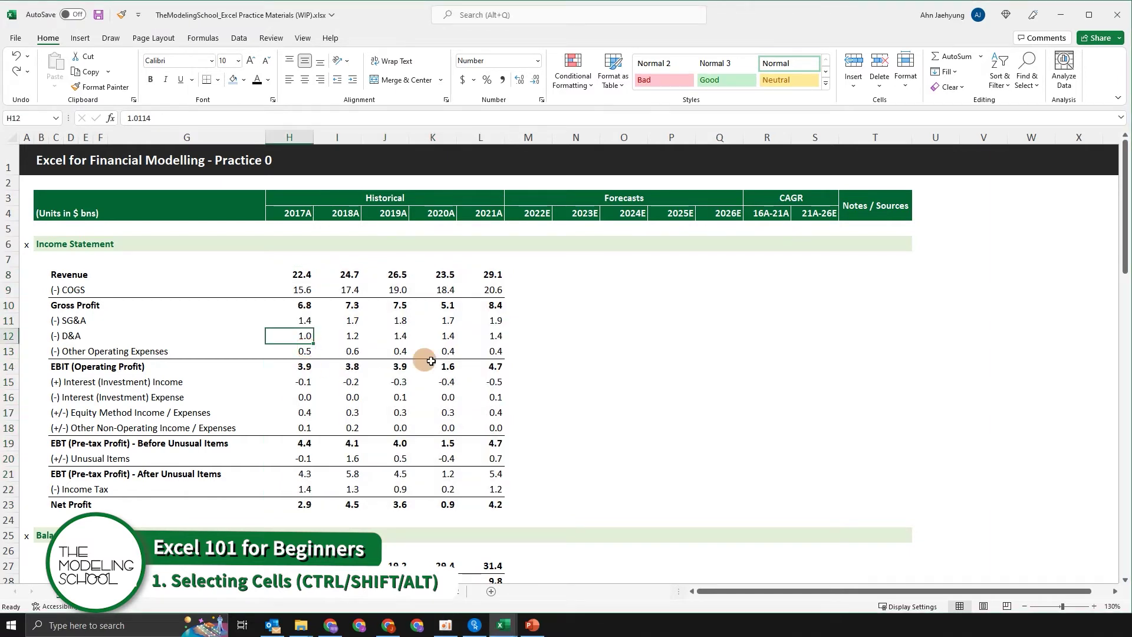
- Move along the 2017A column and select the entire D&A row with Shift+Space
{"action": "key", "text": "Down"}
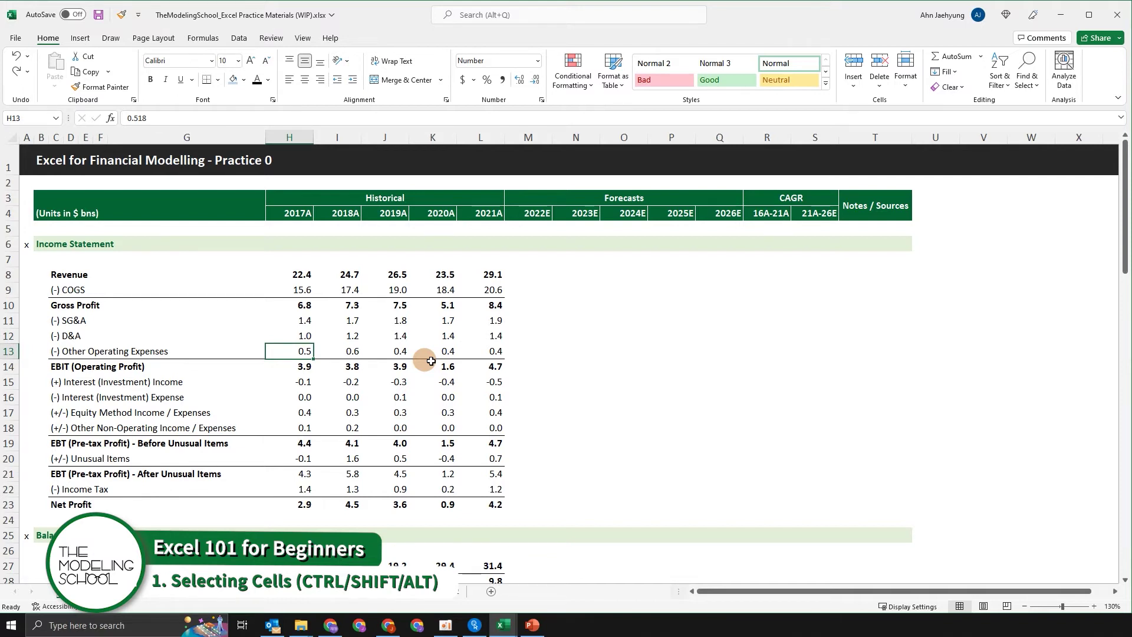
{"action": "key", "text": "Up"}
{"action": "key", "text": "Down"}
{"action": "key", "text": "Down"}
{"action": "key", "text": "Down"}
{"action": "key", "text": "Down"}
{"action": "key", "text": "Up"}
{"action": "key", "text": "Up"}
{"action": "key", "text": "Up"}
{"action": "key", "text": "Up"}
{"action": "key", "text": "Up"}
{"action": "key", "text": "Down"}
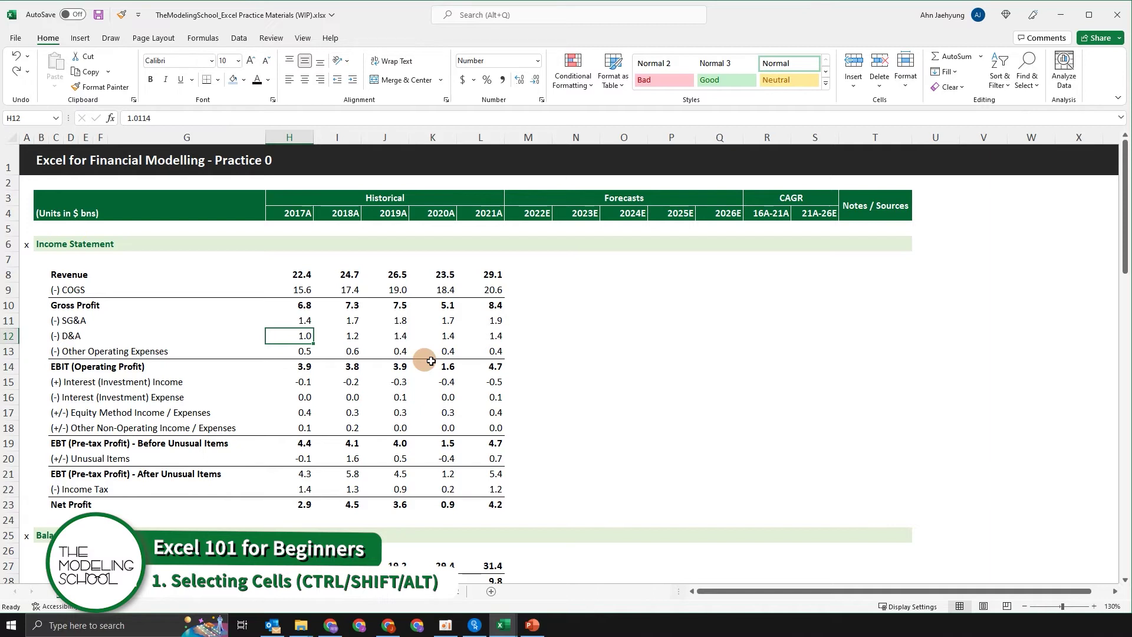
{"action": "key", "text": "shift+space"}
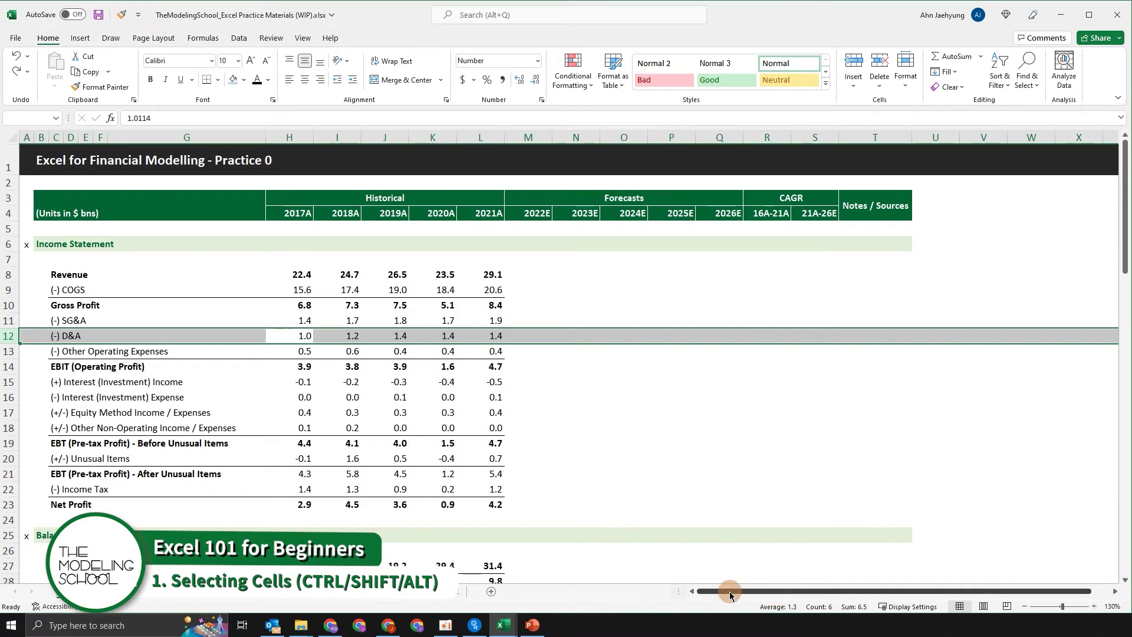
- Scroll sideways, then clear the row selection by picking I14 and I15
{"action": "left_click_drag", "start_coordinate": [729, 590], "coordinate": [748, 590]}
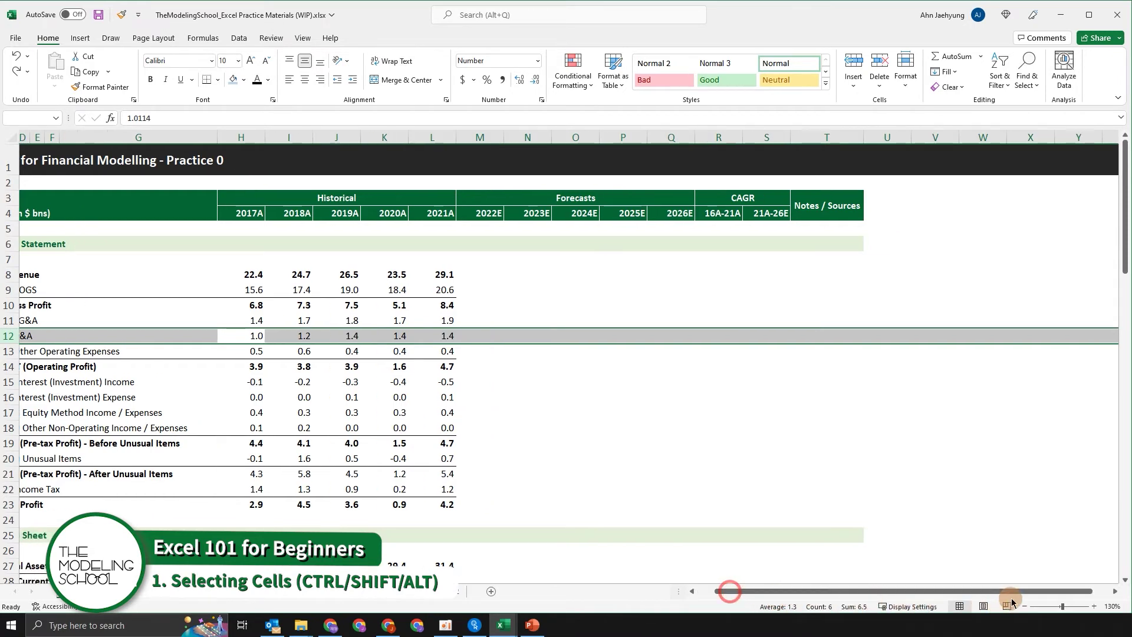
{"action": "left_click_drag", "start_coordinate": [1028, 592], "coordinate": [1009, 592]}
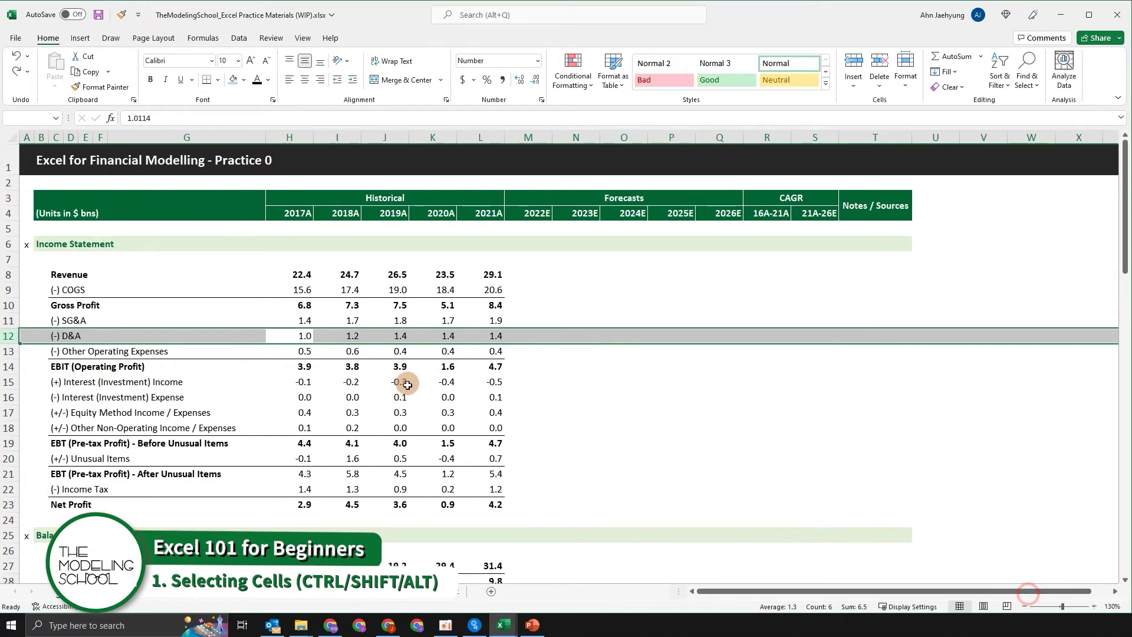
{"action": "left_click", "coordinate": [347, 366]}
{"action": "left_click", "coordinate": [350, 380]}
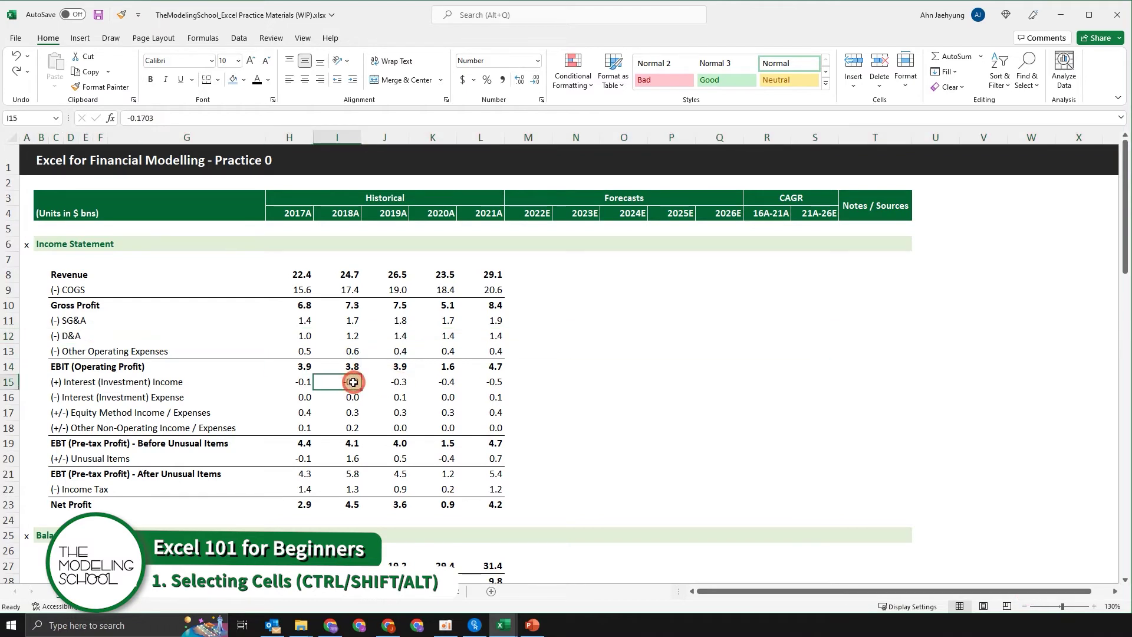
- From G11, move down to row 13 and select the Other Operating Expenses row with Shift+Space
{"action": "left_click", "coordinate": [227, 320]}
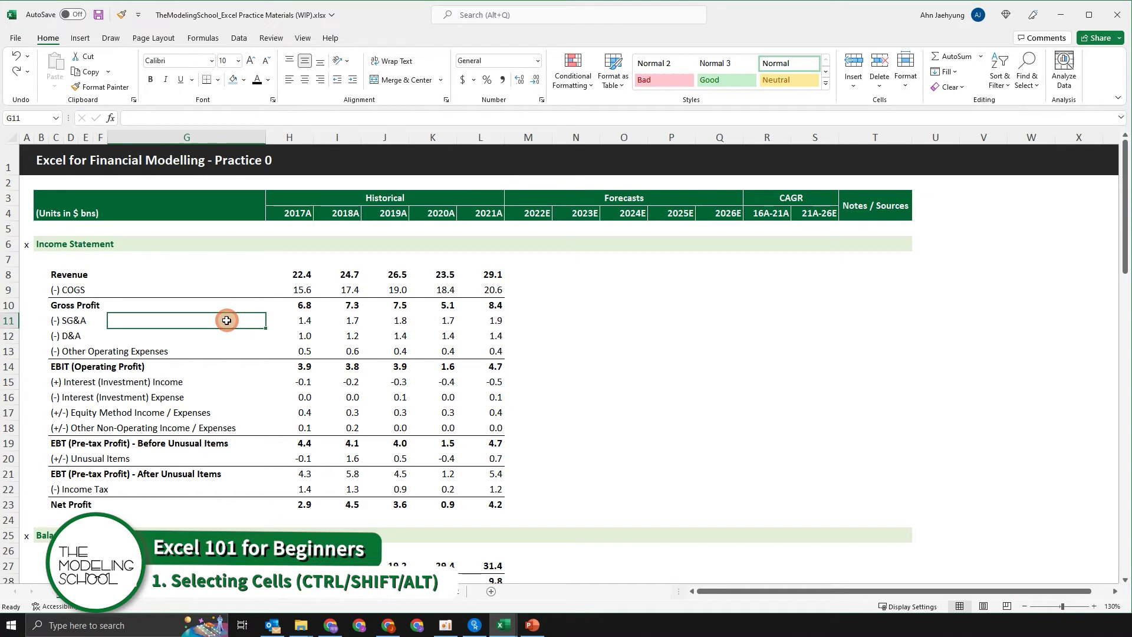
{"action": "key", "text": "Down"}
{"action": "key", "text": "Up"}
{"action": "key", "text": "Up"}
{"action": "key", "text": "Down"}
{"action": "key", "text": "Down"}
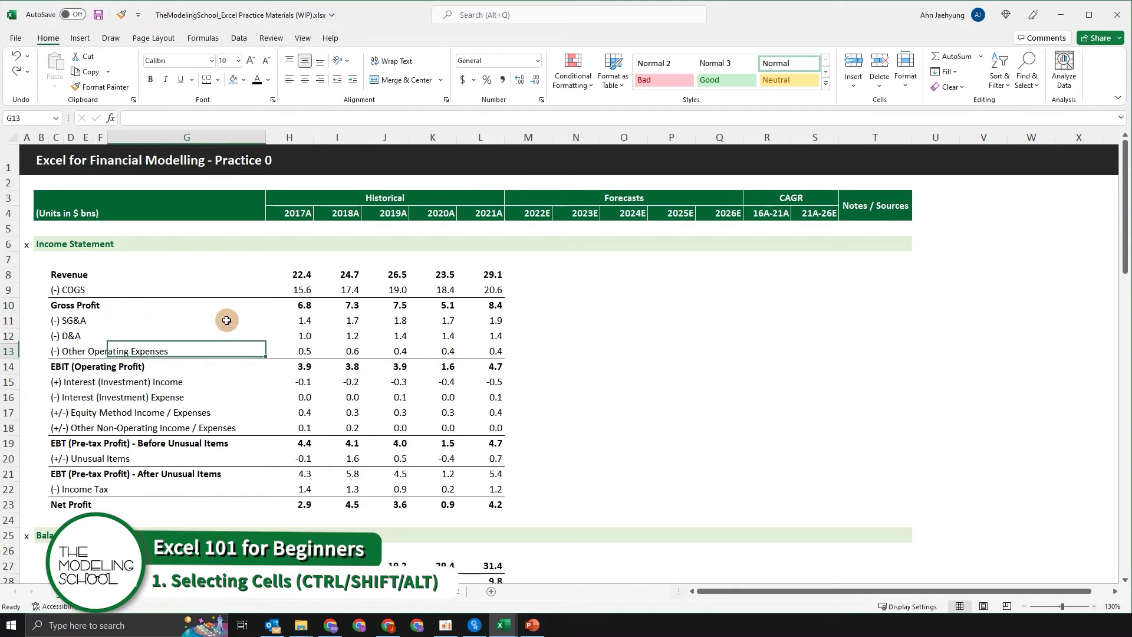
{"action": "key", "text": "Down"}
{"action": "key", "text": "shift+space"}
{"action": "key", "text": "Right"}
{"action": "key", "text": "Right"}
{"action": "key", "text": "Right"}
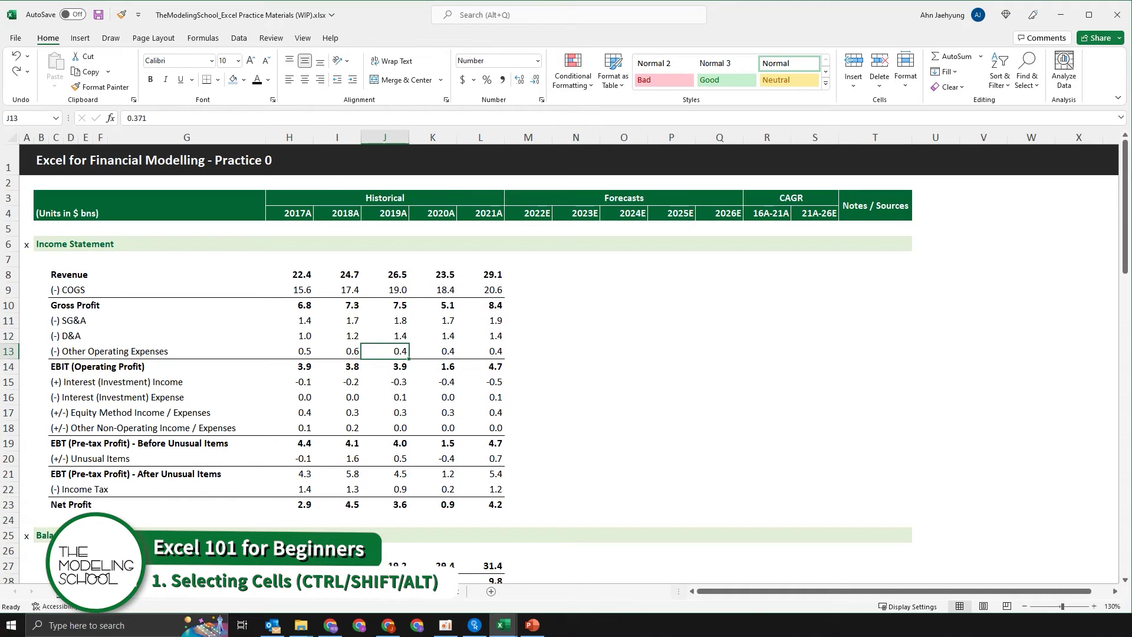
{"action": "key", "text": "shift+space"}
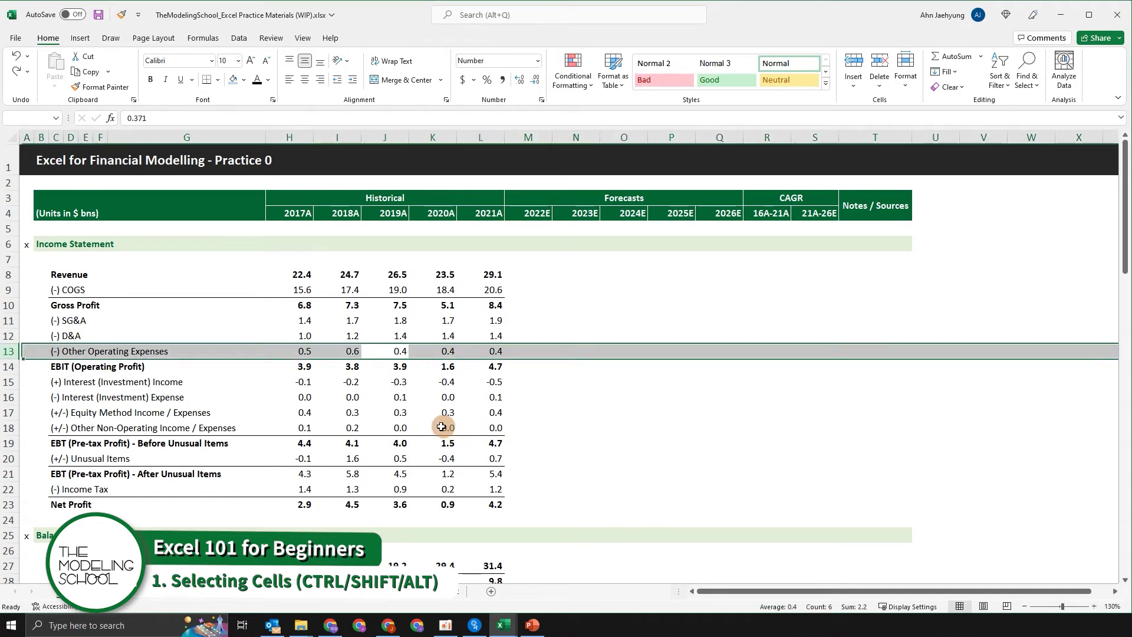
{"action": "key", "text": "Right"}
{"action": "key", "text": "Right"}
{"action": "key", "text": "ctrl+space"}
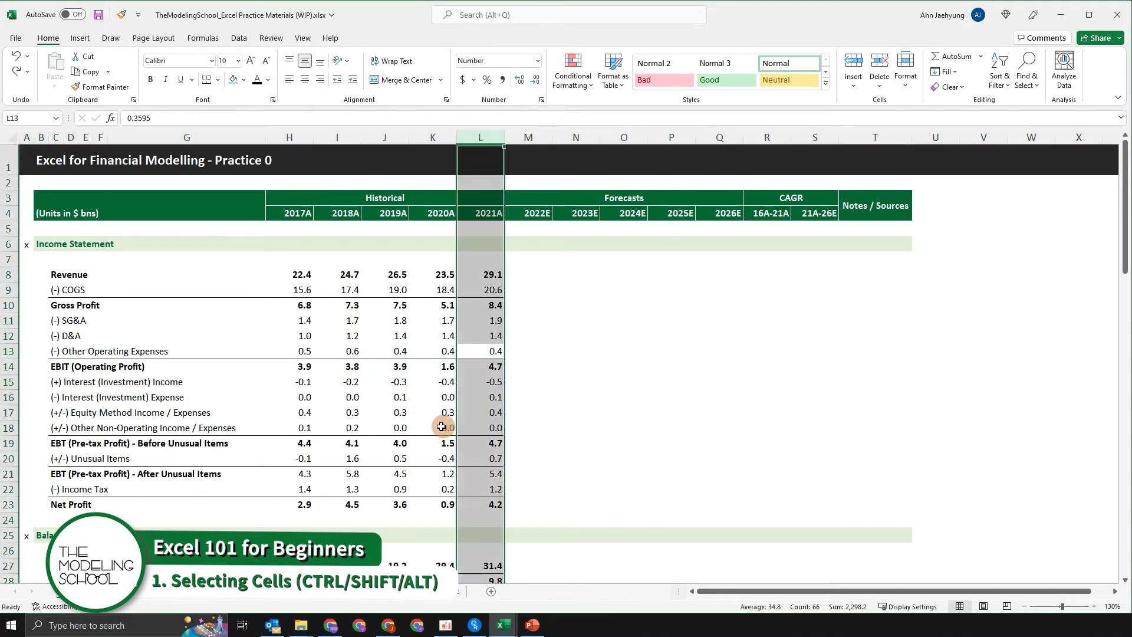
{"action": "key", "text": "Left"}
{"action": "key", "text": "ctrl+space"}
{"action": "key", "text": "Left"}
{"action": "key", "text": "ctrl+space"}
{"action": "key", "text": "Left"}
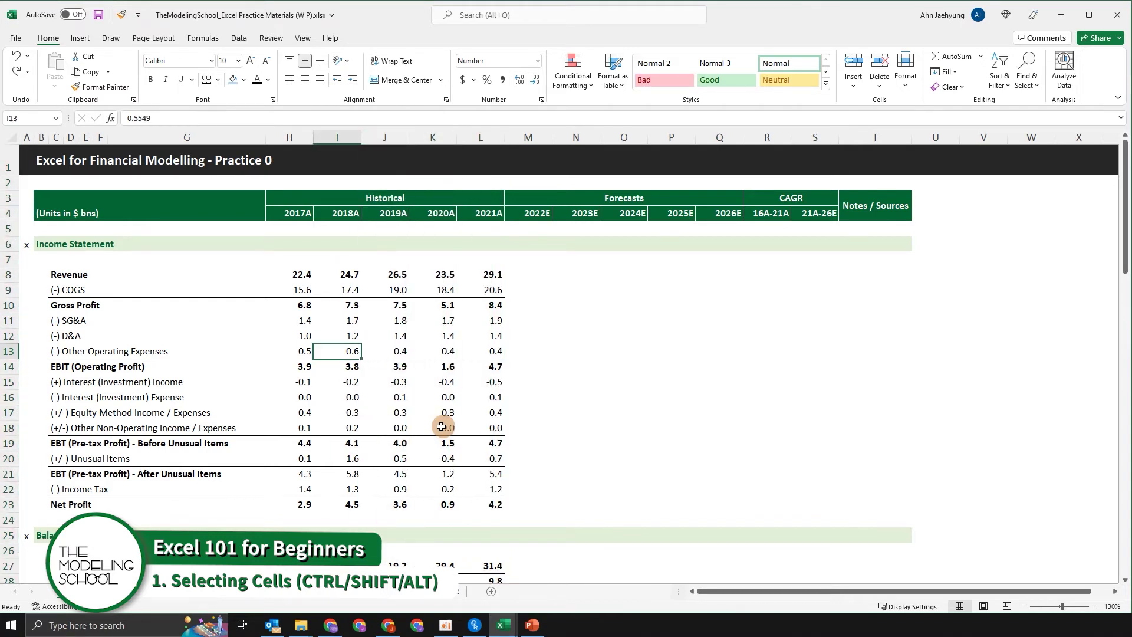
{"action": "key", "text": "ctrl+space"}
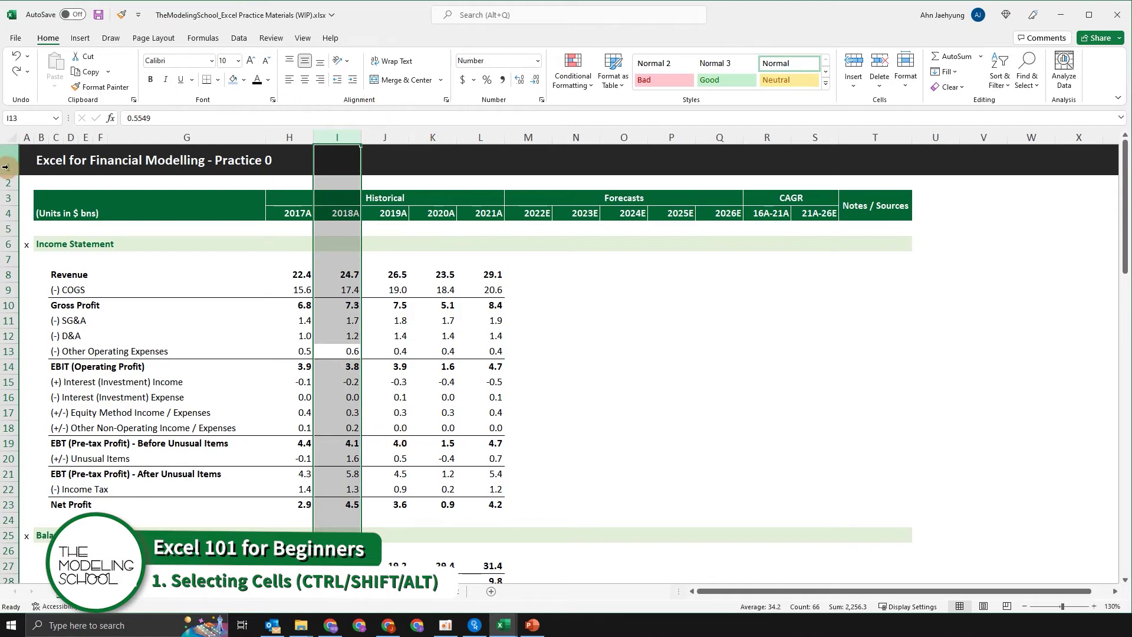
{"action": "scroll", "coordinate": [338, 251], "scroll_direction": "down", "scroll_amount": 5}
{"action": "scroll", "coordinate": [338, 252], "scroll_direction": "down", "scroll_amount": 20}
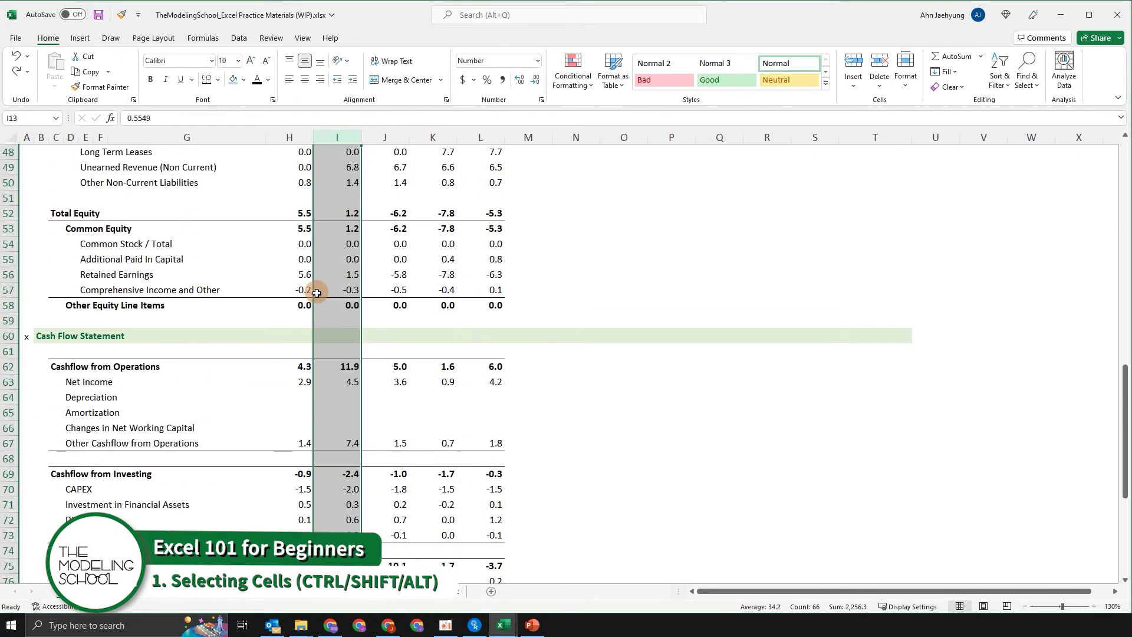
{"action": "scroll", "coordinate": [354, 349], "scroll_direction": "up", "scroll_amount": 12}
{"action": "scroll", "coordinate": [357, 351], "scroll_direction": "up", "scroll_amount": 13}
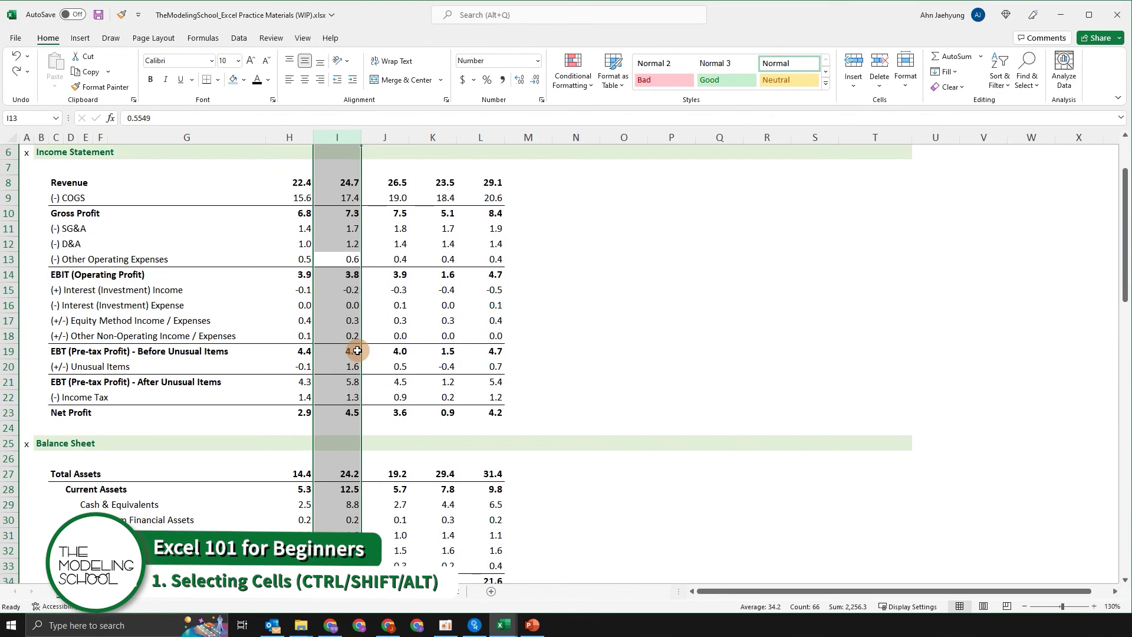
{"action": "left_click", "coordinate": [389, 346]}
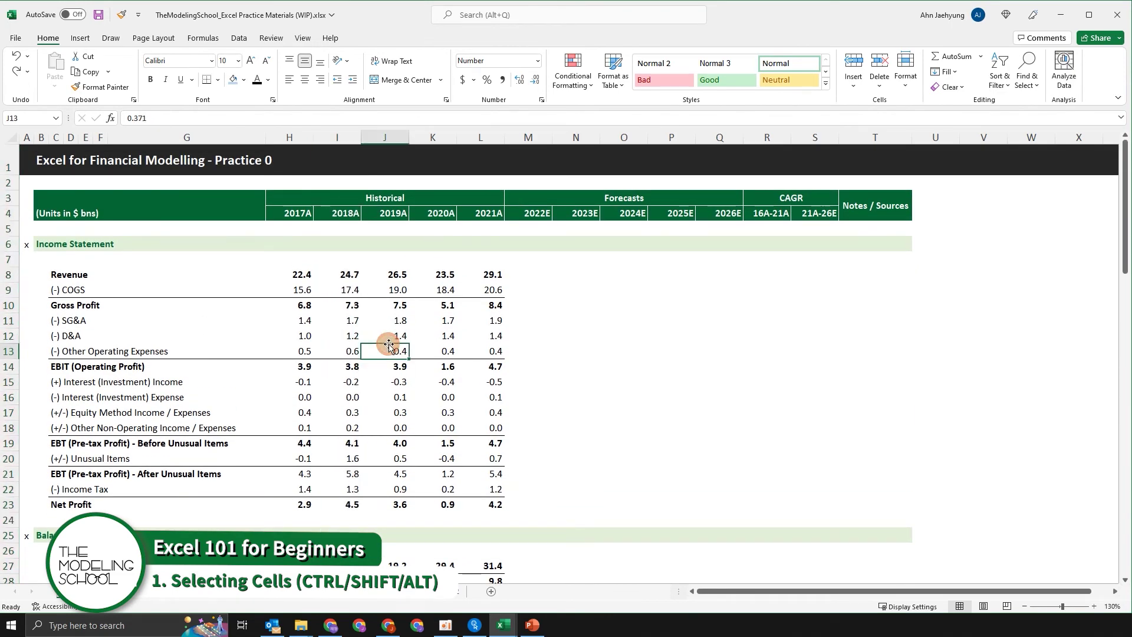
{"action": "key", "text": "shift+space"}
{"action": "key", "text": "ctrl+a"}
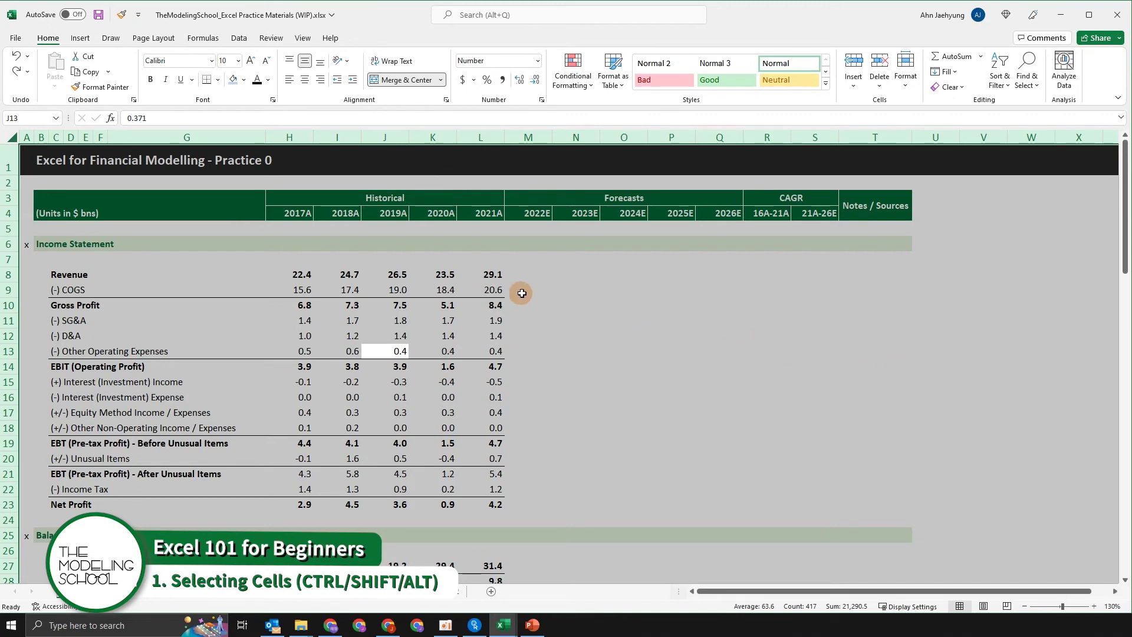
{"action": "left_click", "coordinate": [550, 320]}
{"action": "scroll", "coordinate": [552, 319], "scroll_direction": "down", "scroll_amount": 2}
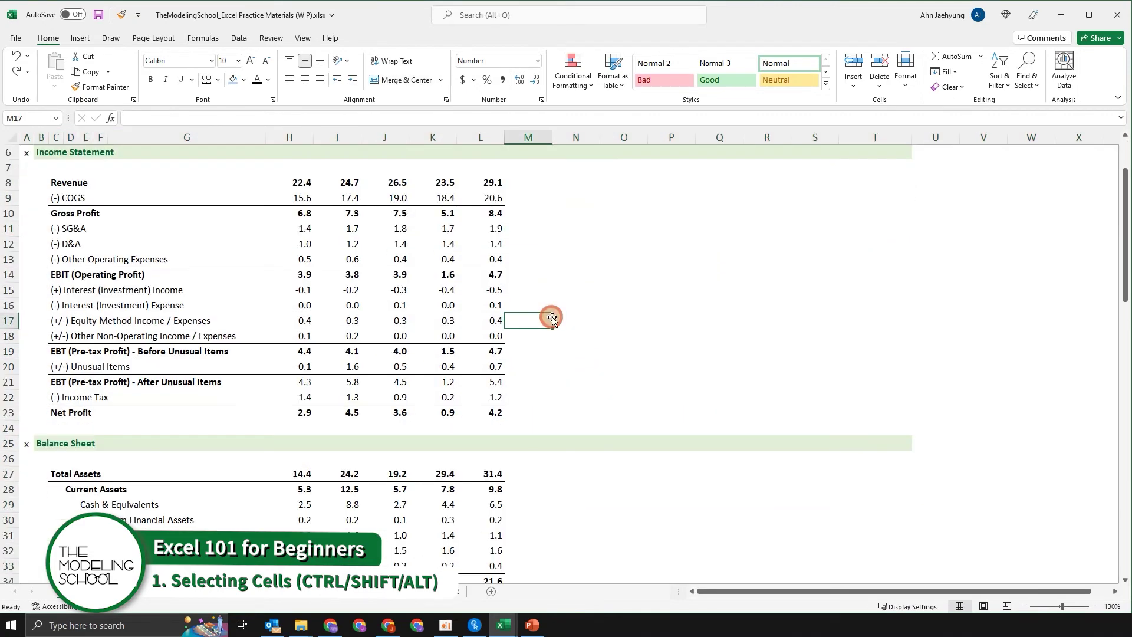
{"action": "scroll", "coordinate": [552, 319], "scroll_direction": "up", "scroll_amount": 2}
{"action": "key", "text": "Left"}
{"action": "key", "text": "Left"}
{"action": "key", "text": "Left"}
{"action": "key", "text": "Left"}
{"action": "key", "text": "Left"}
{"action": "key", "text": "Left"}
{"action": "key", "text": "Left"}
{"action": "key", "text": "Left"}
{"action": "key", "text": "Left"}
{"action": "key", "text": "Left"}
{"action": "key", "text": "Left"}
{"action": "key", "text": "Left"}
{"action": "key", "text": "Right"}
{"action": "key", "text": "Right"}
{"action": "key", "text": "Right"}
{"action": "key", "text": "Right"}
{"action": "key", "text": "ctrl+Right"}
{"action": "key", "text": "ctrl+Right"}
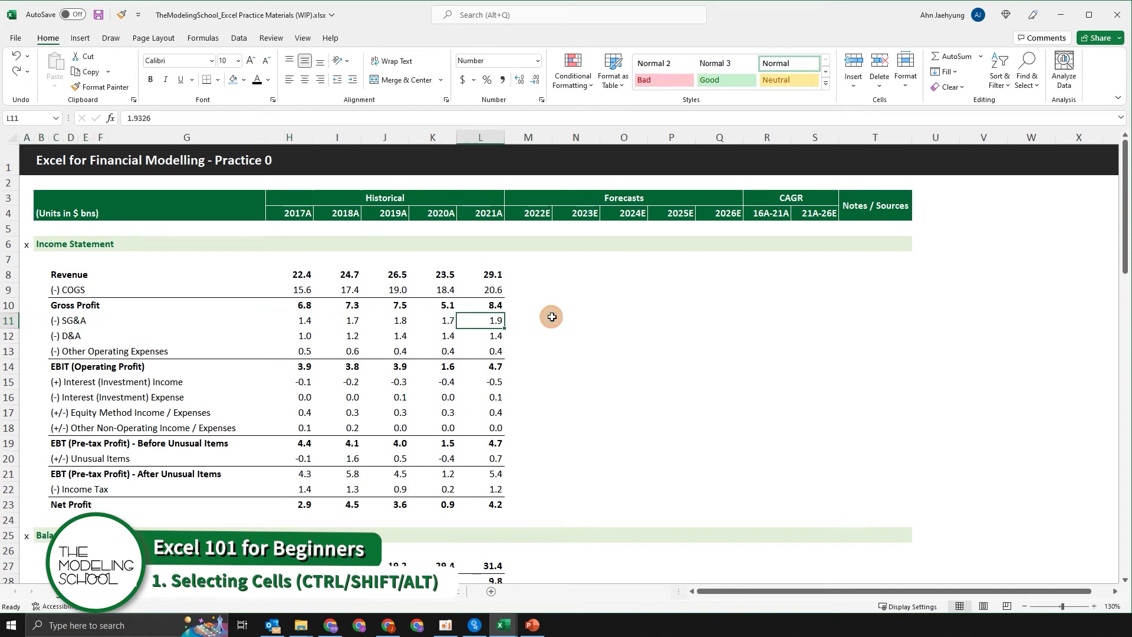
{"action": "key", "text": "ctrl+a"}
{"action": "key", "text": "ctrl+a"}
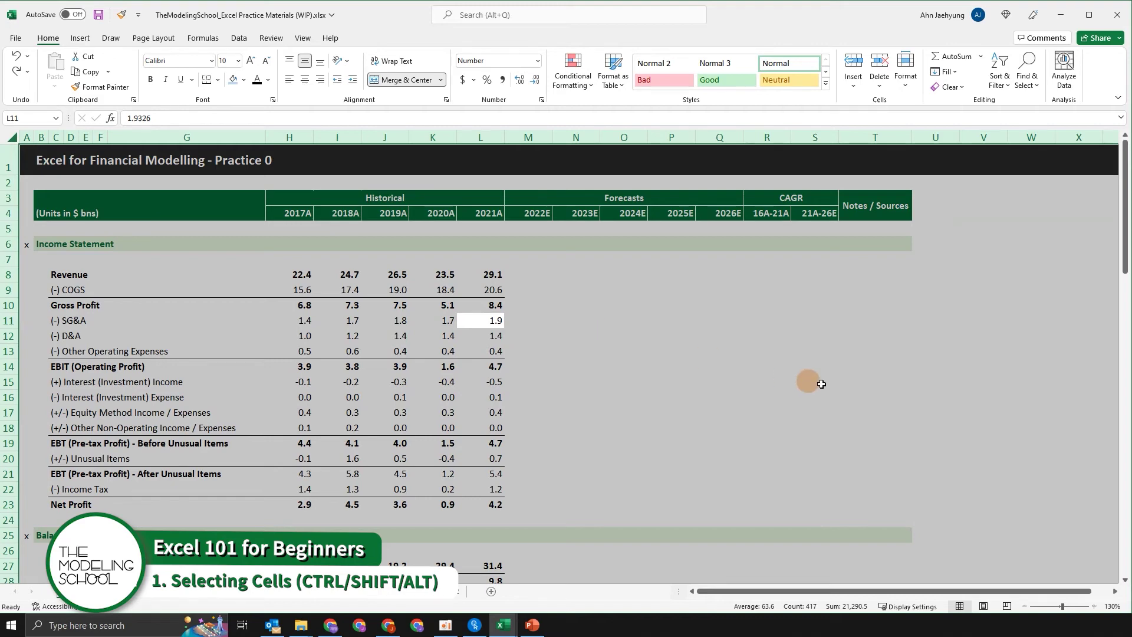
{"action": "left_click", "coordinate": [740, 393]}
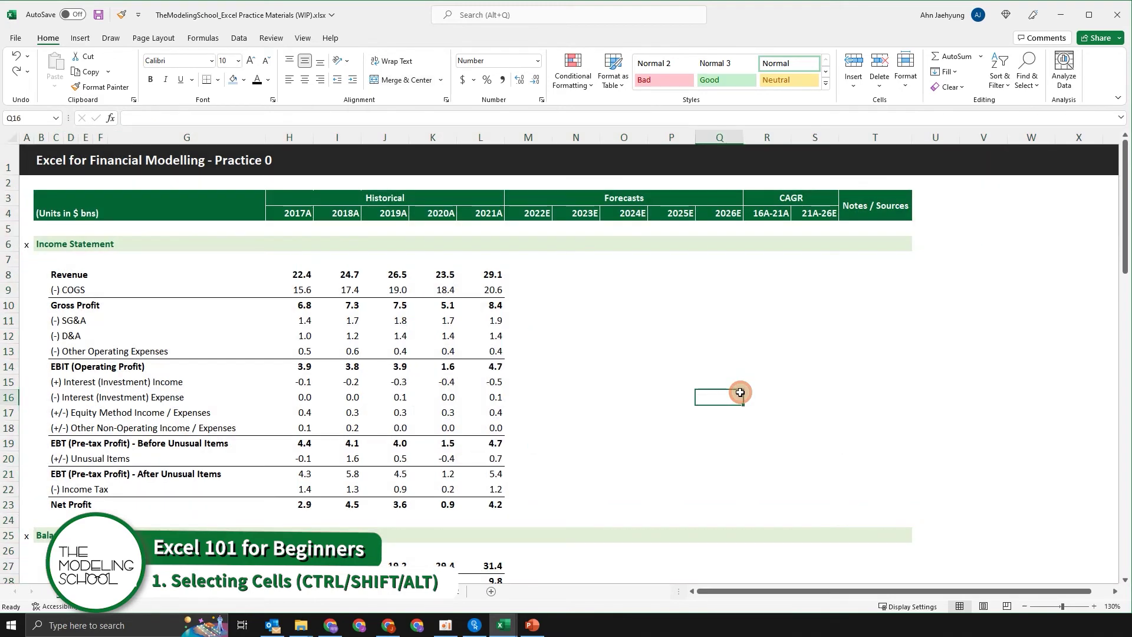
{"action": "key", "text": "ctrl+a"}
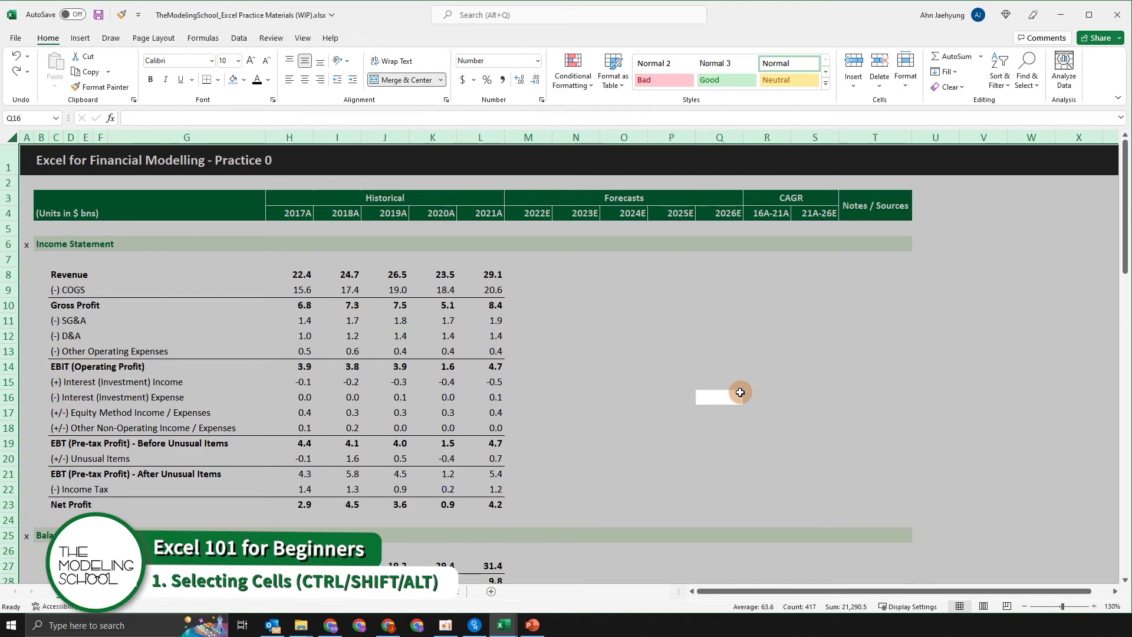
{"action": "key", "text": "Home"}
{"action": "key", "text": "ctrl+Up"}
{"action": "key", "text": "ctrl+Up"}
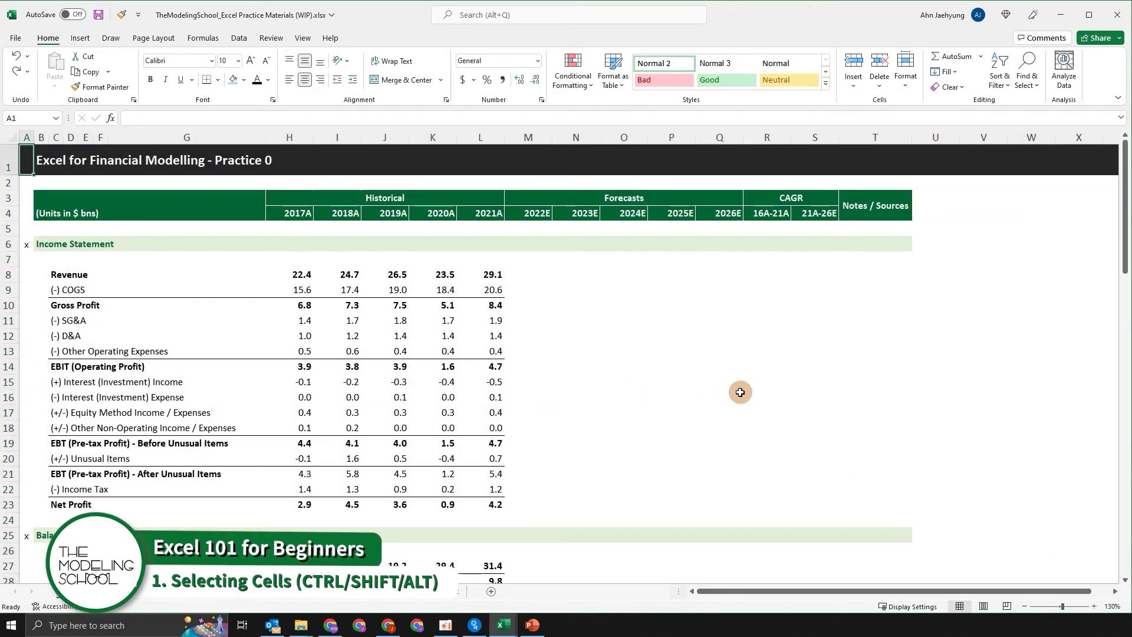
{"action": "left_click", "coordinate": [348, 349]}
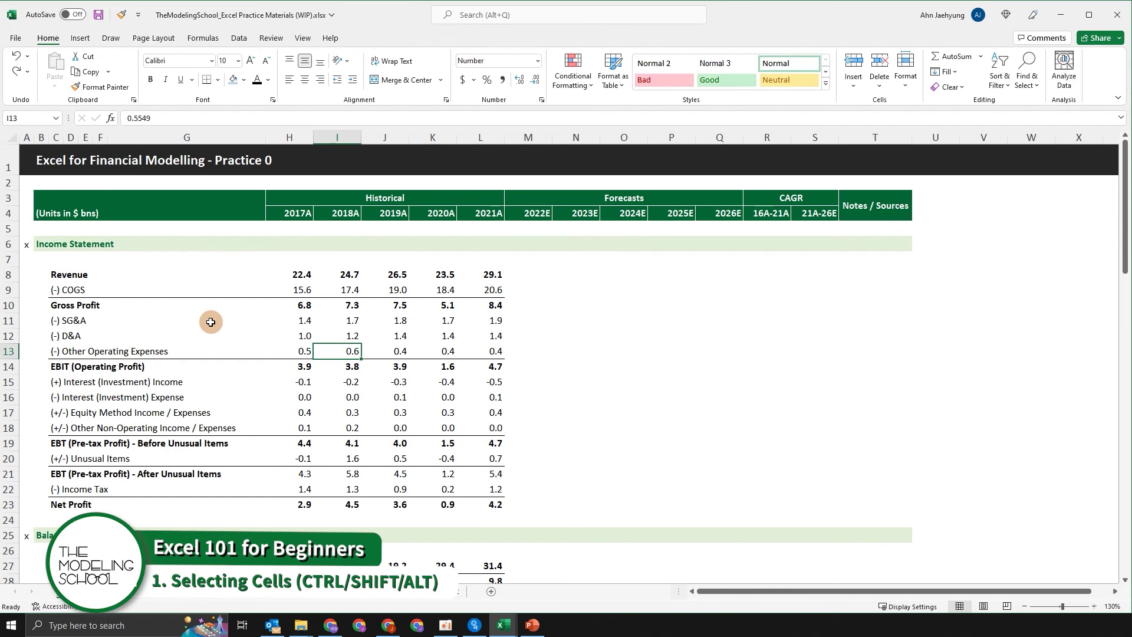
{"action": "left_click", "coordinate": [568, 329]}
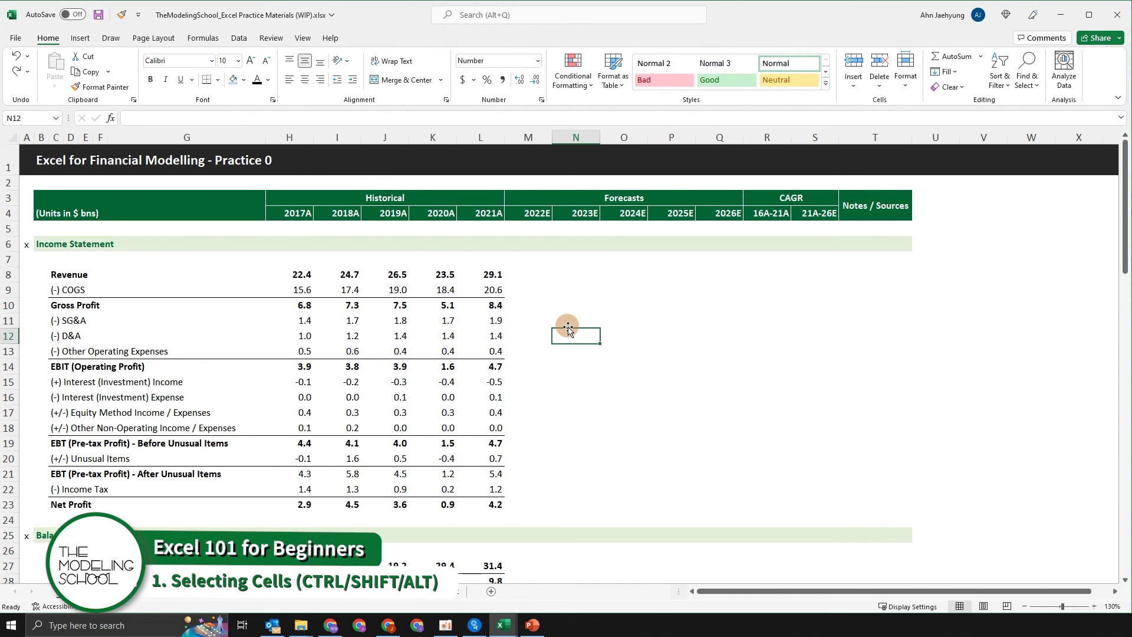
{"action": "key", "text": "Left"}
{"action": "key", "text": "Left"}
{"action": "key", "text": "Left"}
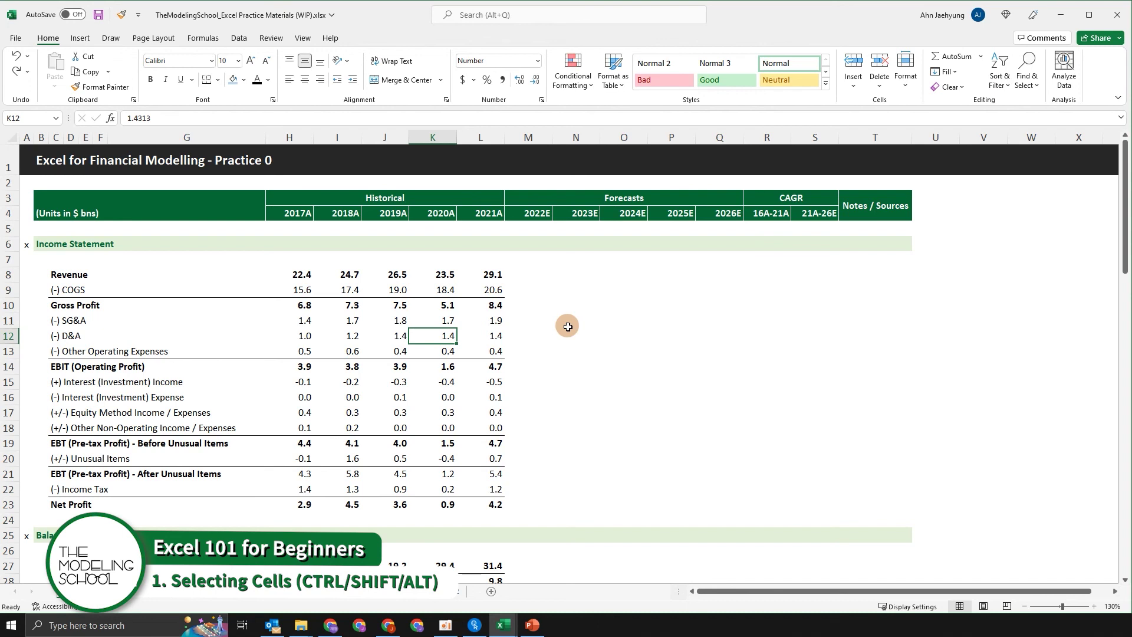
{"action": "key", "text": "Left"}
{"action": "key", "text": "Home"}
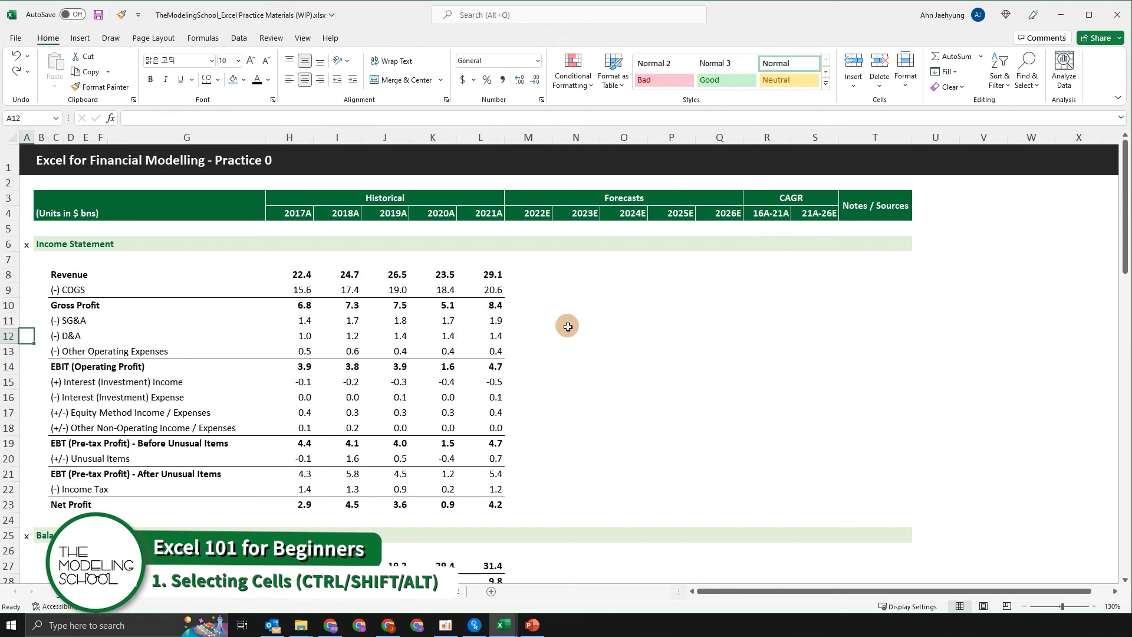